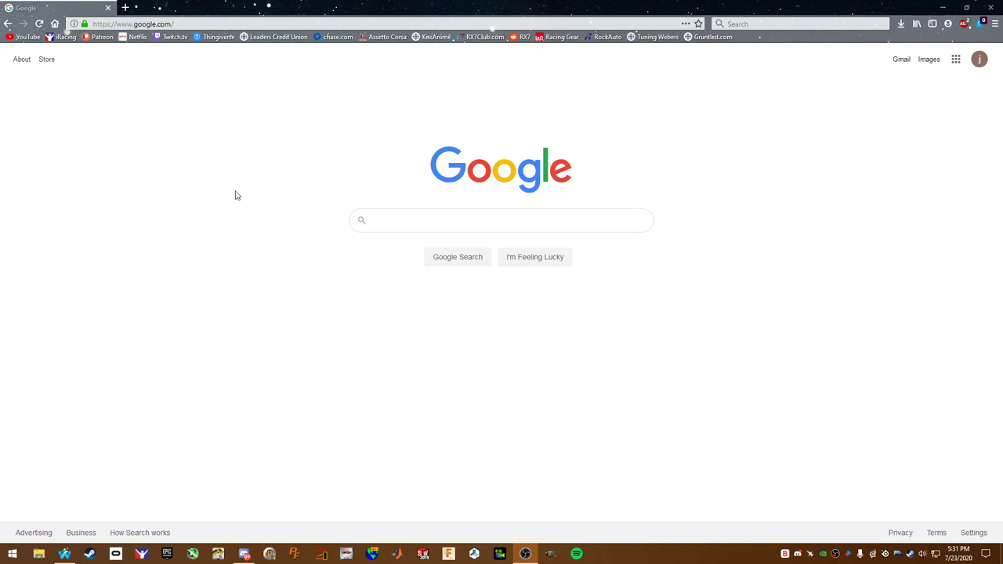
Search Google for 'AIM SPORTLINE DOWNLOADS'
{"action": "left_click", "coordinate": [426, 226]}
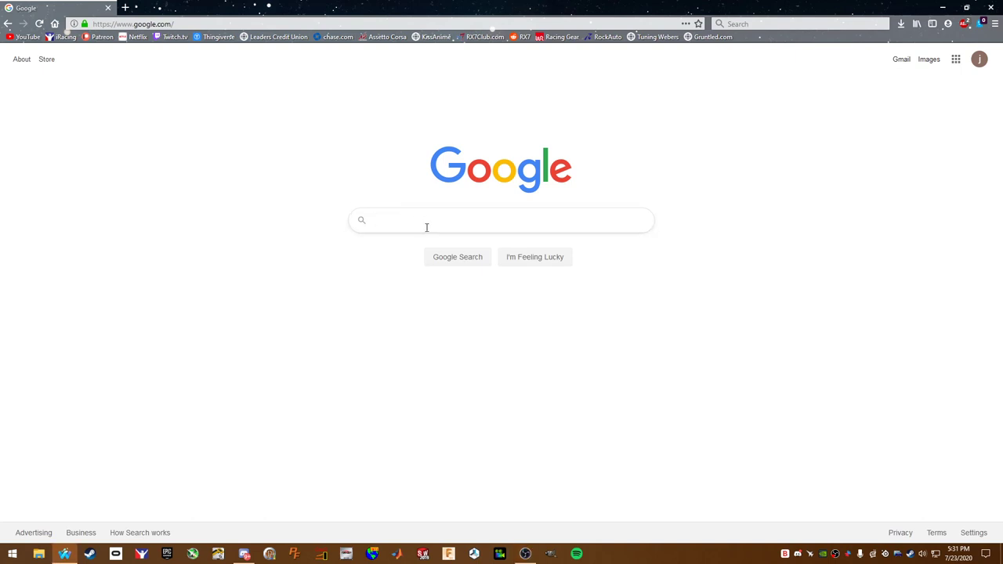
{"action": "type", "text": "AIM SPORTLINE"}
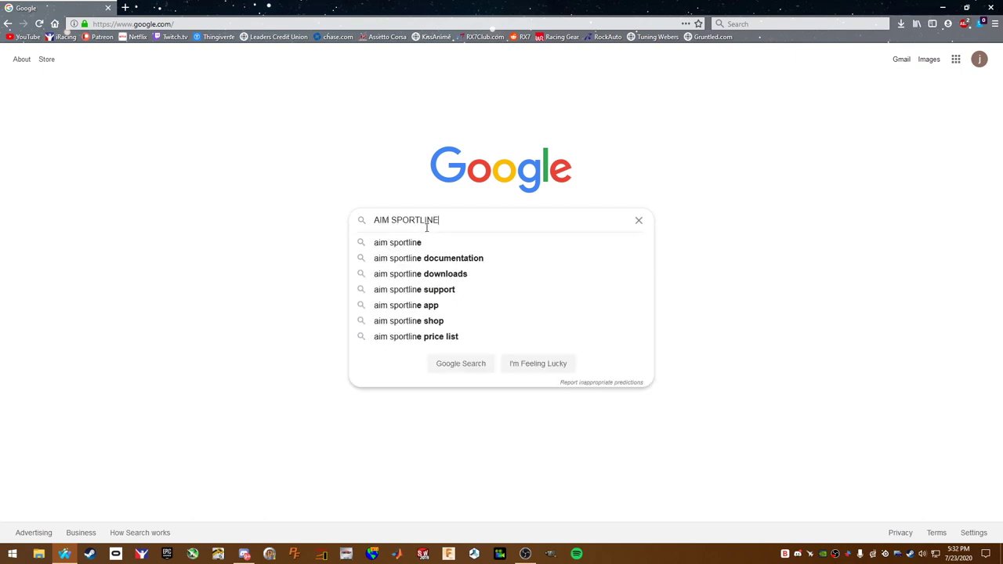
{"action": "type", "text": " DOWNLOADS"}
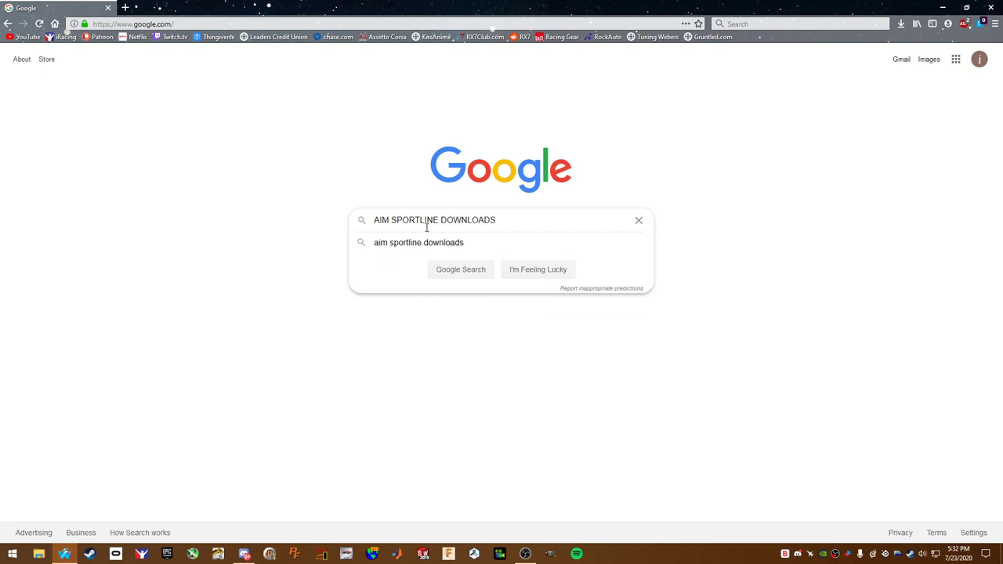
{"action": "key", "text": "Return"}
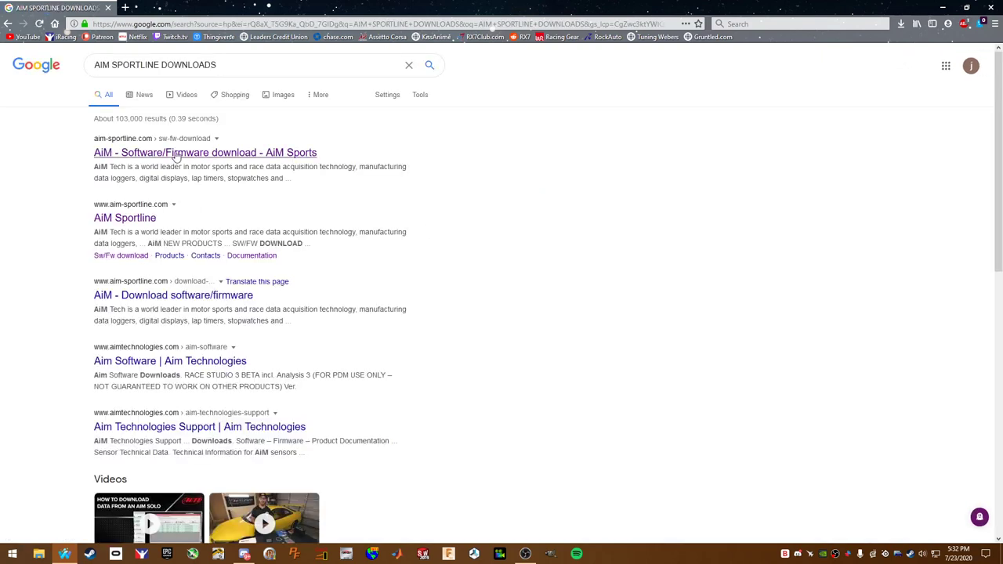
Open AiM's software download page and start, then cancel, the Race Studio 3 beta download
{"action": "left_click", "coordinate": [176, 153]}
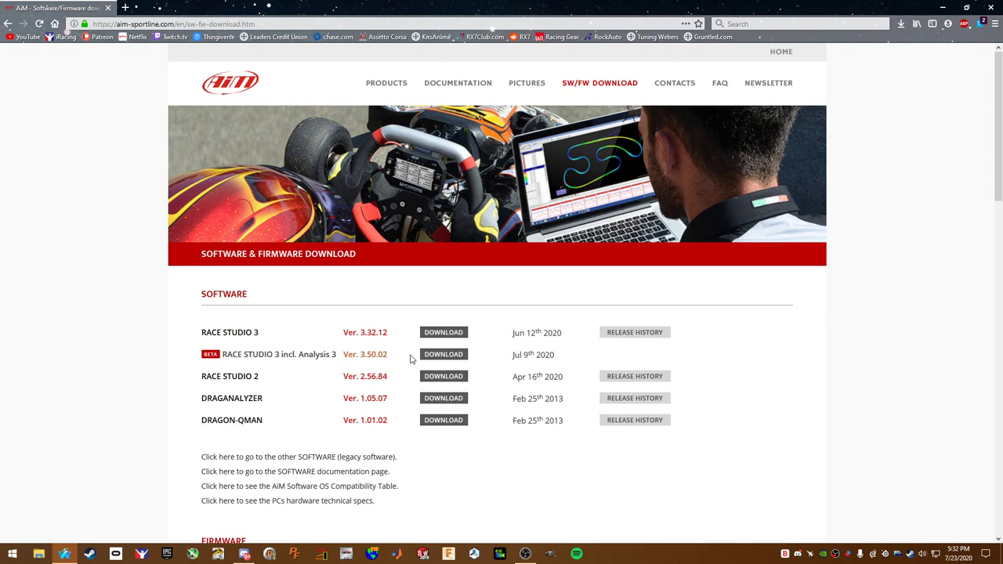
{"action": "left_click", "coordinate": [444, 355]}
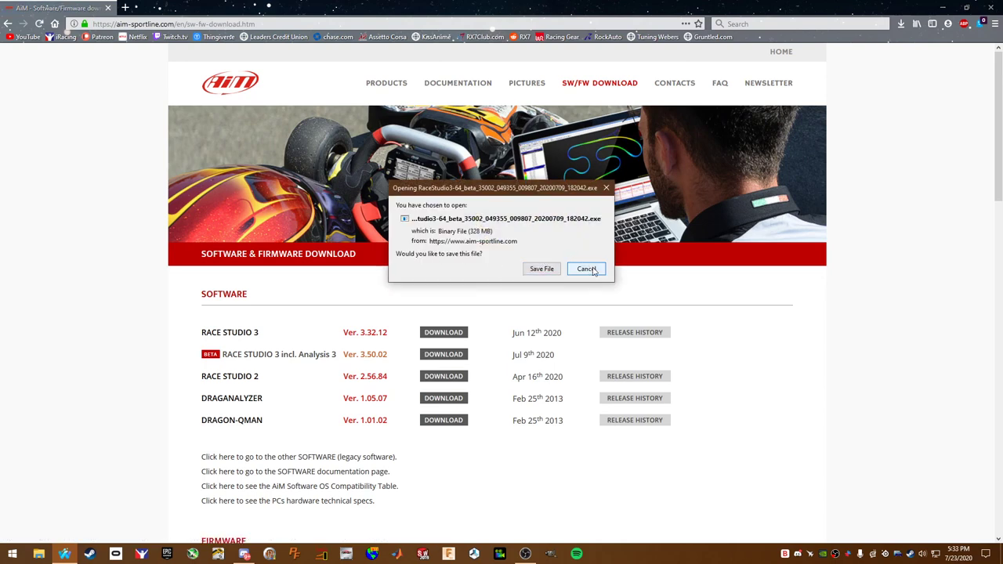
{"action": "left_click", "coordinate": [587, 269]}
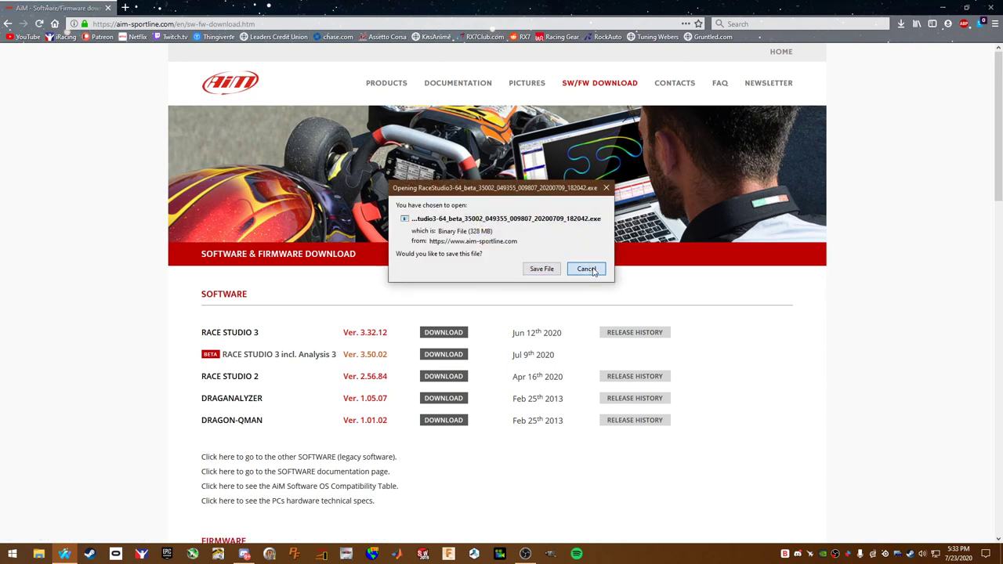
Check Firefox's downloads list, then close the browser
{"action": "left_click", "coordinate": [901, 25]}
{"action": "left_click", "coordinate": [955, 104]}
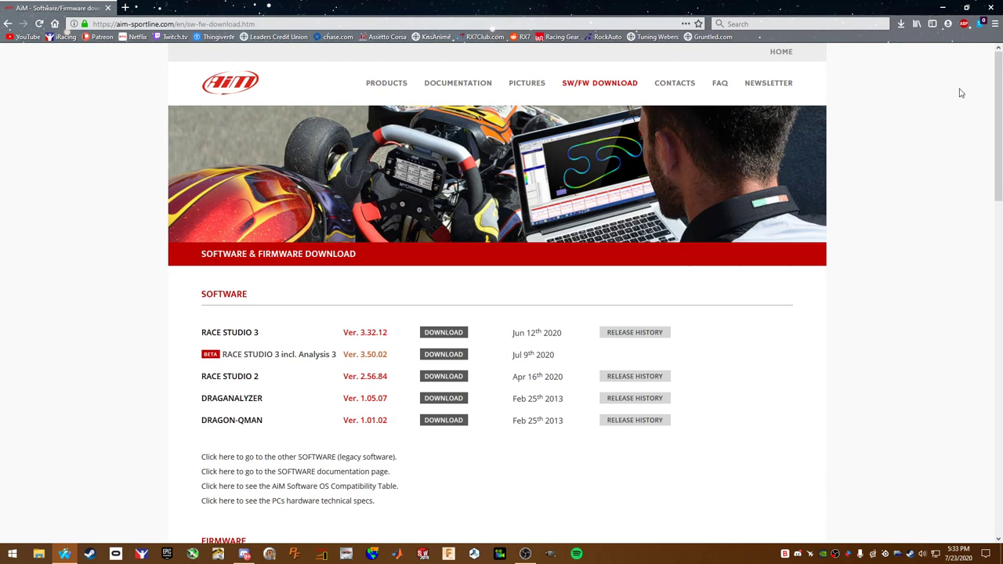
{"action": "left_click", "coordinate": [989, 6]}
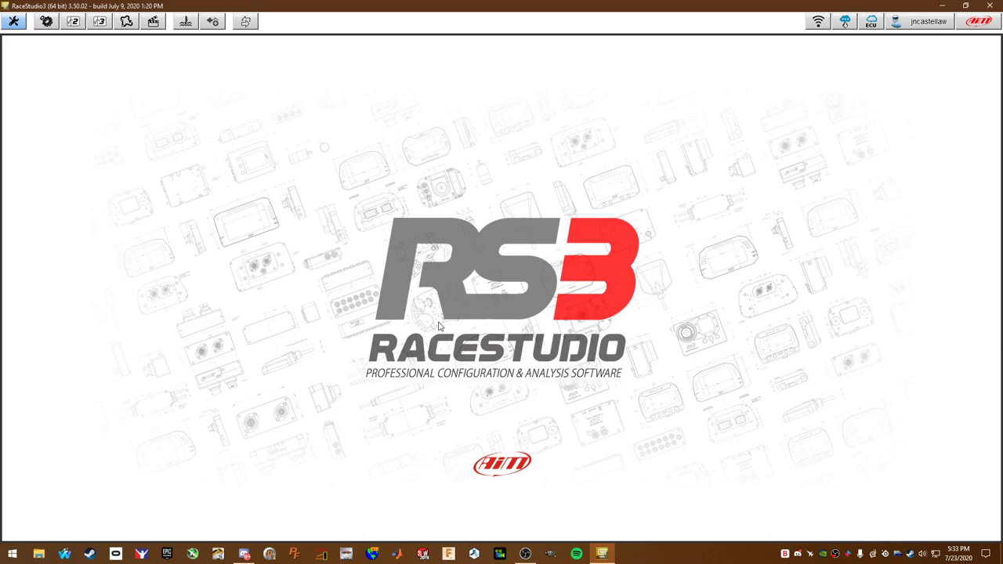
Go to the device configurations view in RaceStudio 3
{"action": "left_click", "coordinate": [46, 22]}
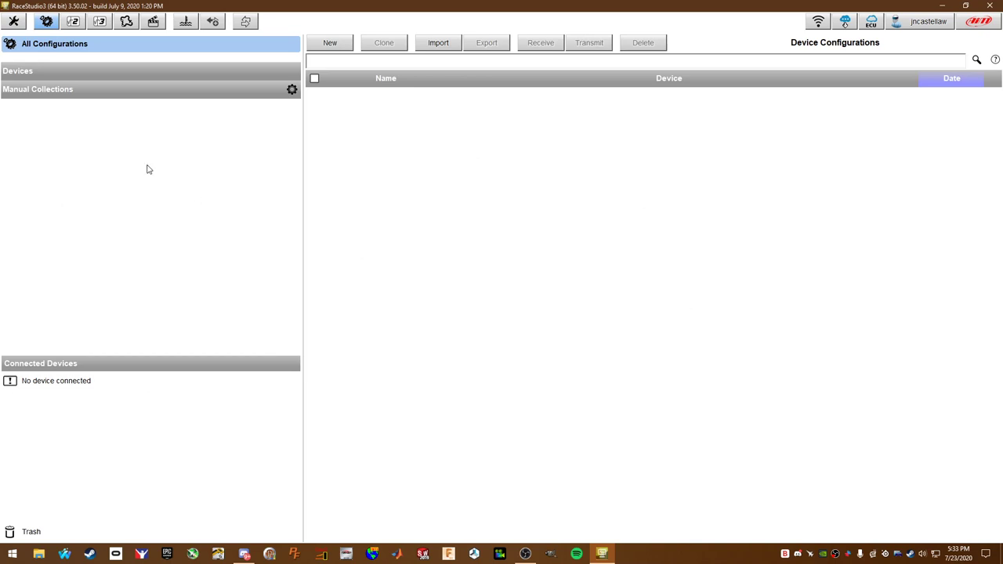
{"action": "left_click", "coordinate": [45, 24]}
Import the AER RD ATL 2-15-19 folder from Racecar, then close the import summary
{"action": "left_click", "coordinate": [98, 23]}
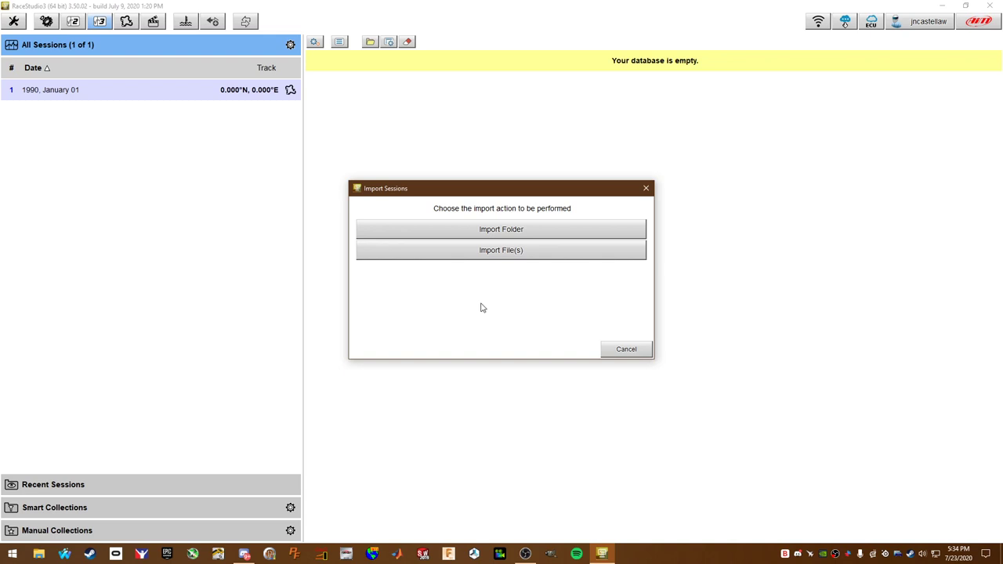
{"action": "left_click", "coordinate": [509, 231]}
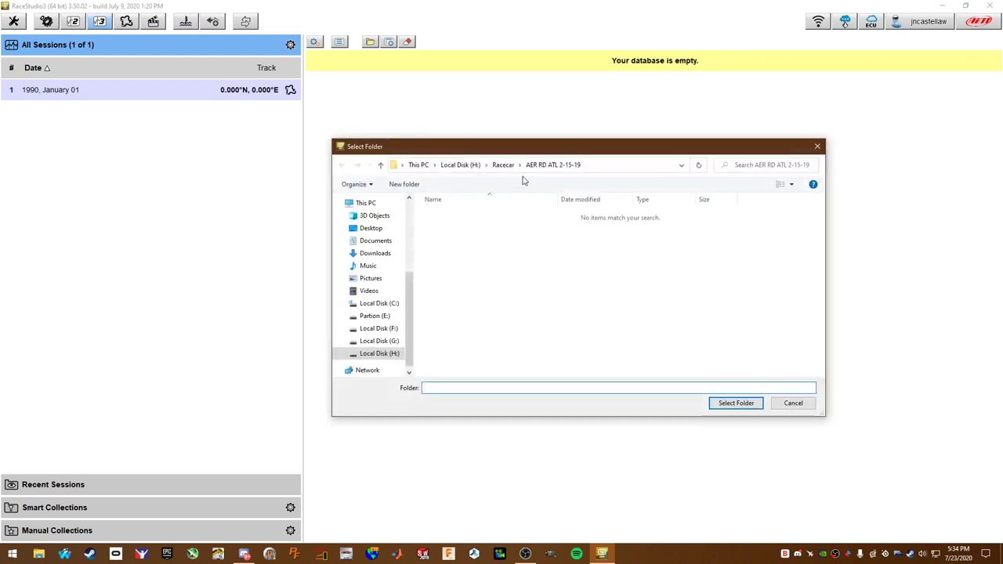
{"action": "left_click", "coordinate": [503, 164]}
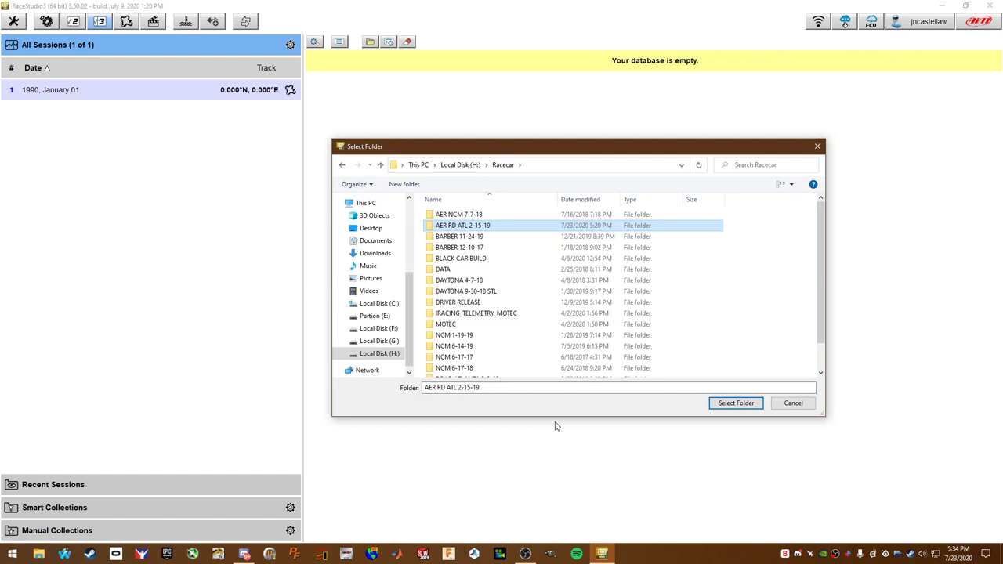
{"action": "left_click", "coordinate": [728, 409]}
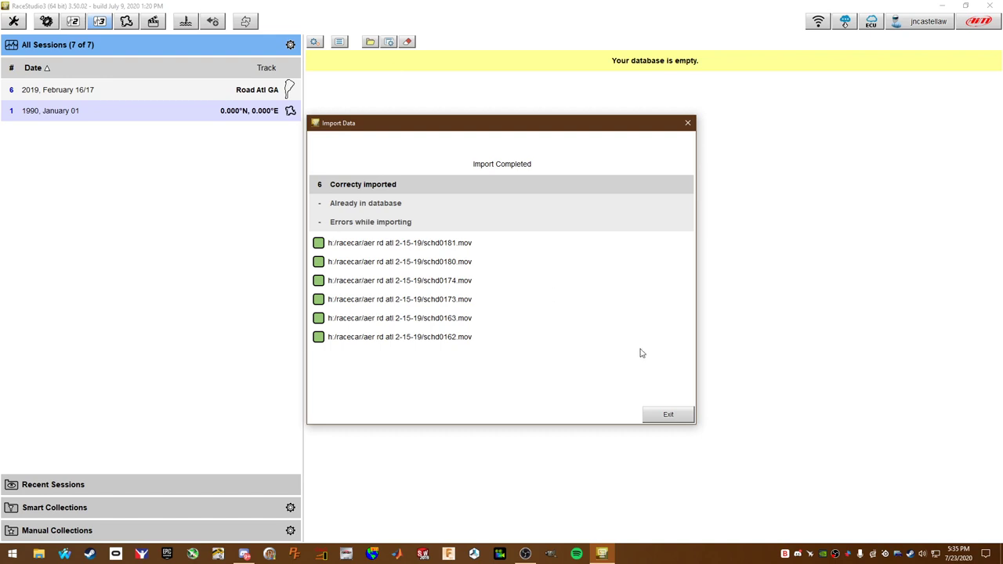
{"action": "left_click", "coordinate": [668, 415]}
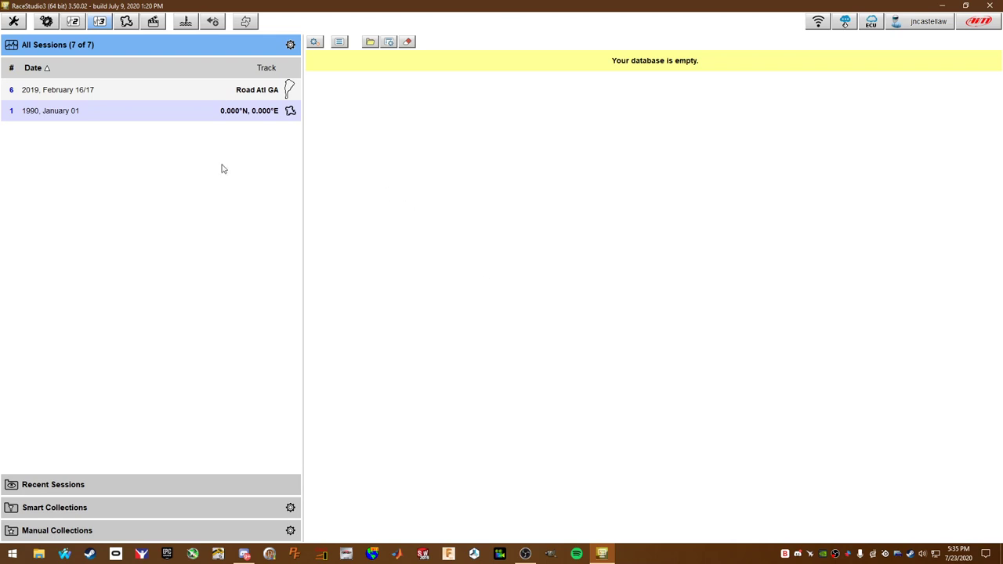
Load the Road Atl GA February 16/17 sessions and set the filter to show all sessions
{"action": "left_click", "coordinate": [129, 94]}
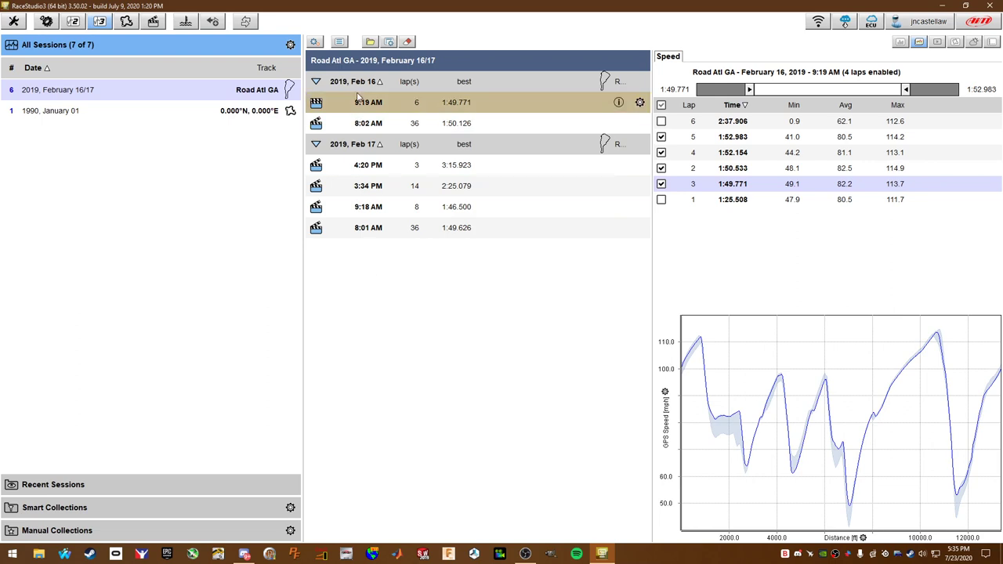
{"action": "left_click", "coordinate": [315, 42]}
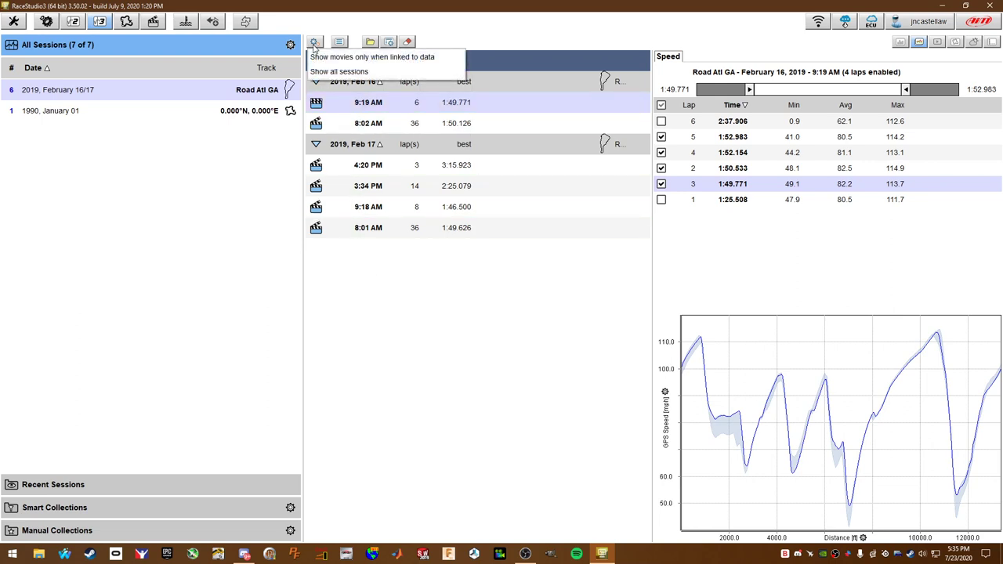
{"action": "left_click", "coordinate": [328, 57]}
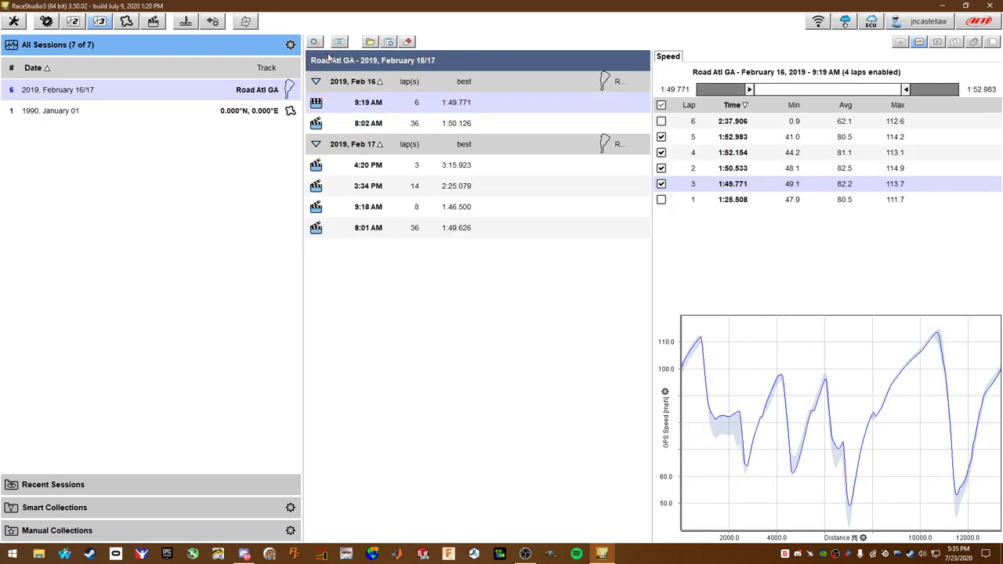
{"action": "left_click", "coordinate": [314, 43]}
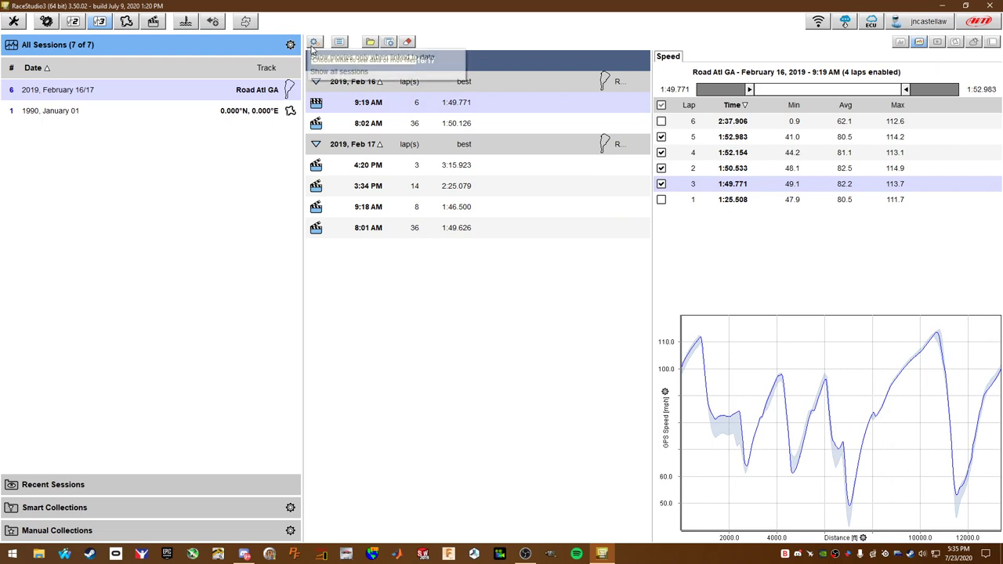
{"action": "left_click", "coordinate": [329, 71]}
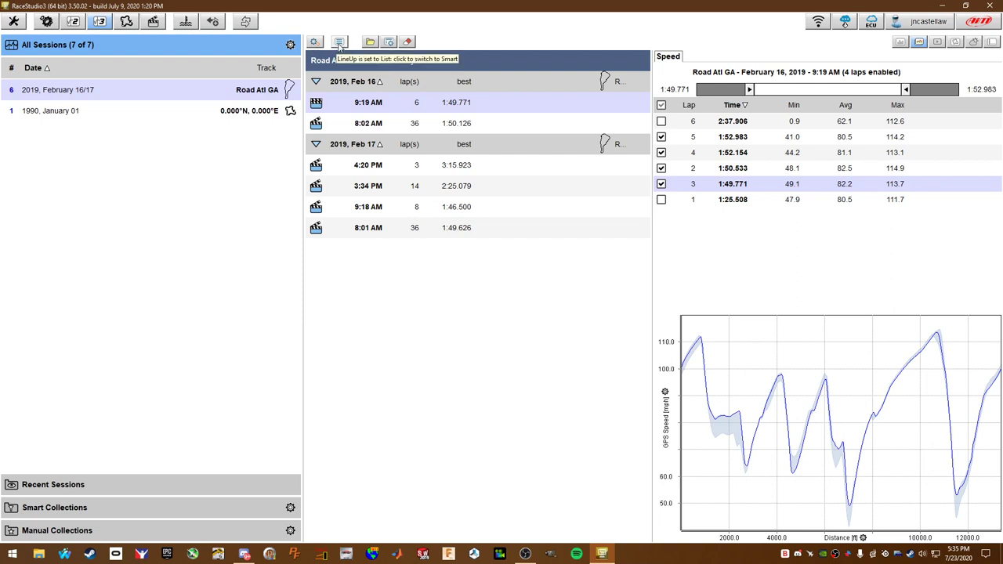
Pick lap 4 in the timeline layout, then return the sessions to the list layout
{"action": "left_click", "coordinate": [338, 43]}
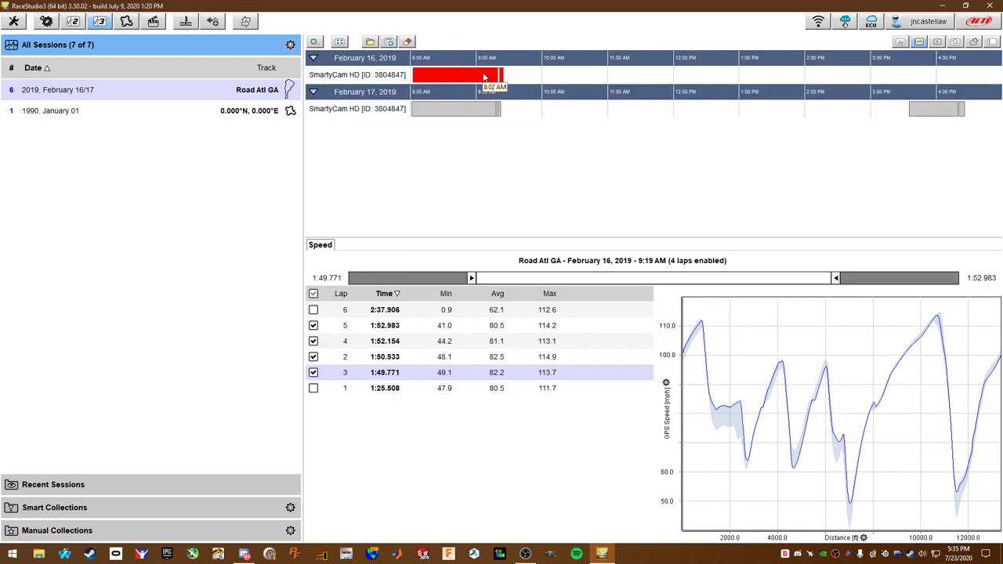
{"action": "left_click", "coordinate": [409, 343]}
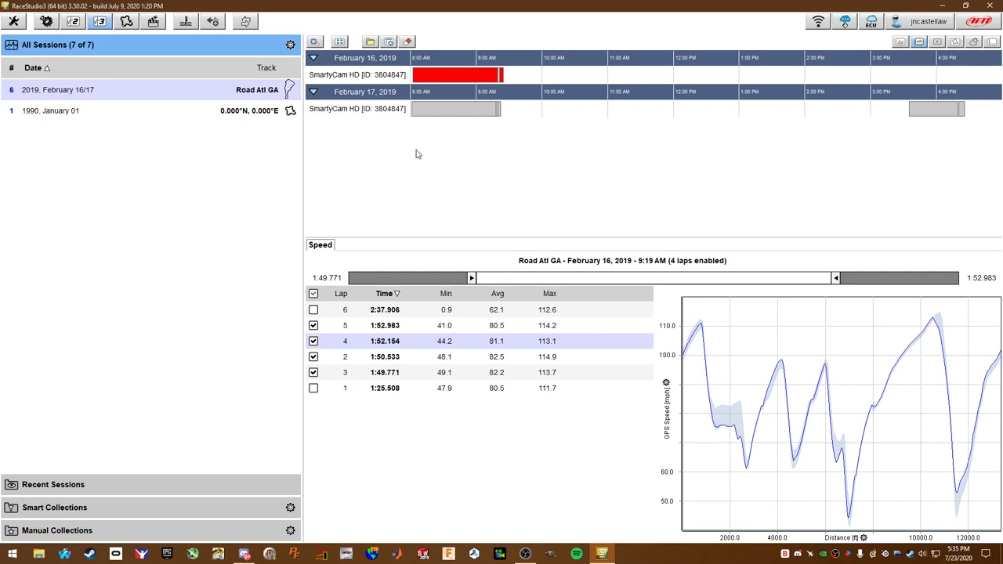
{"action": "left_click", "coordinate": [341, 42]}
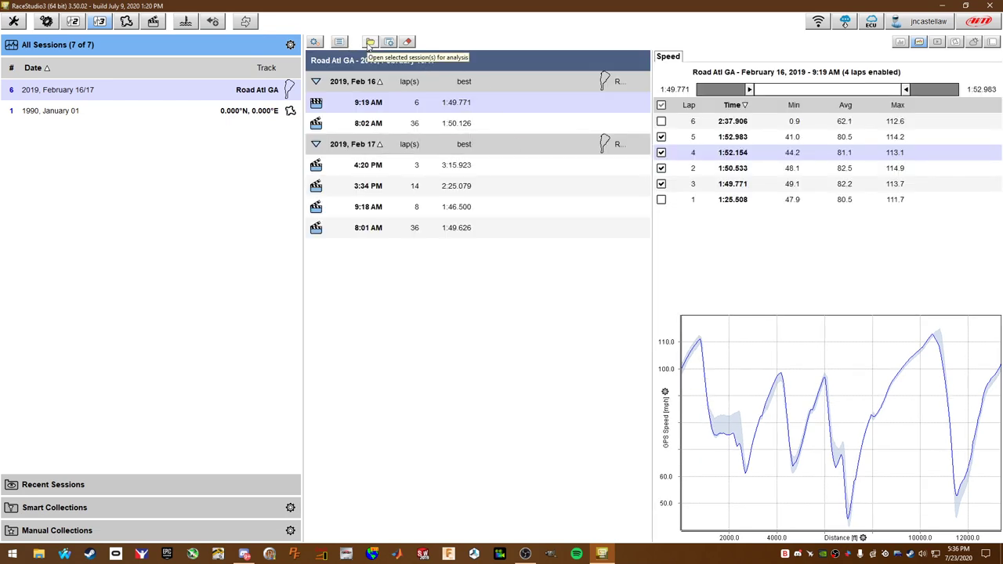
Open the 9:19 AM session for analysis, then view and cancel its properties
{"action": "left_click", "coordinate": [370, 42]}
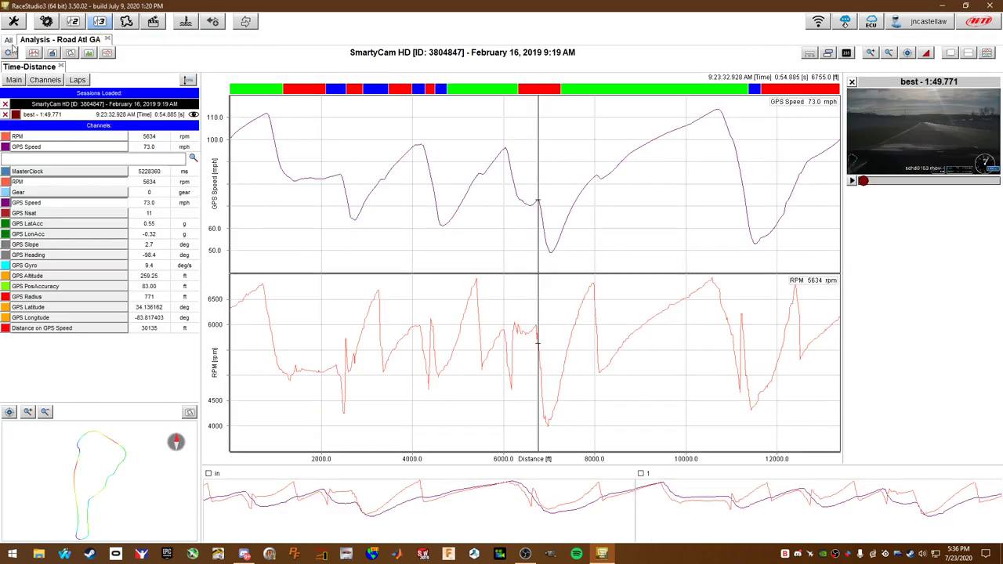
{"action": "left_click", "coordinate": [9, 41]}
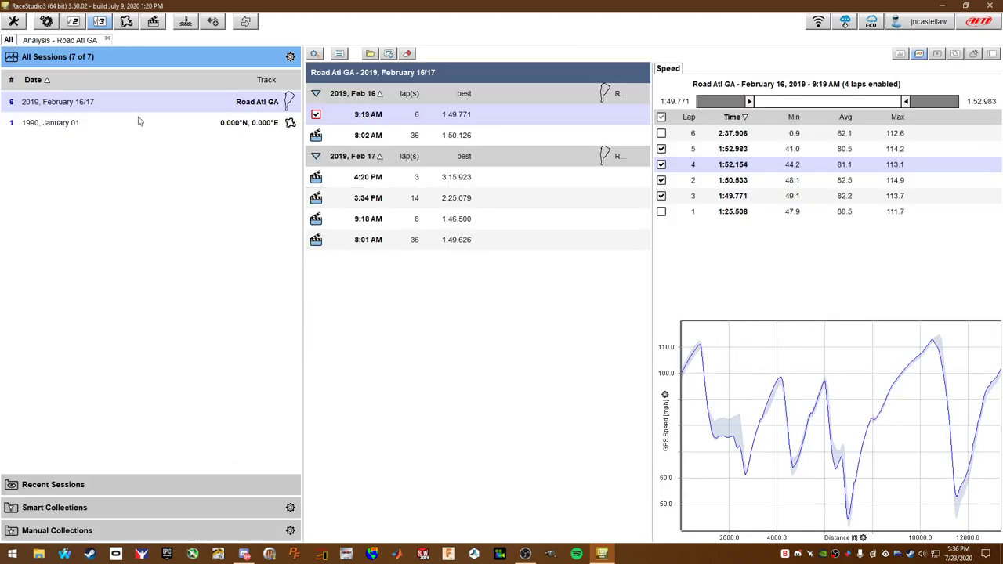
{"action": "left_click", "coordinate": [388, 53]}
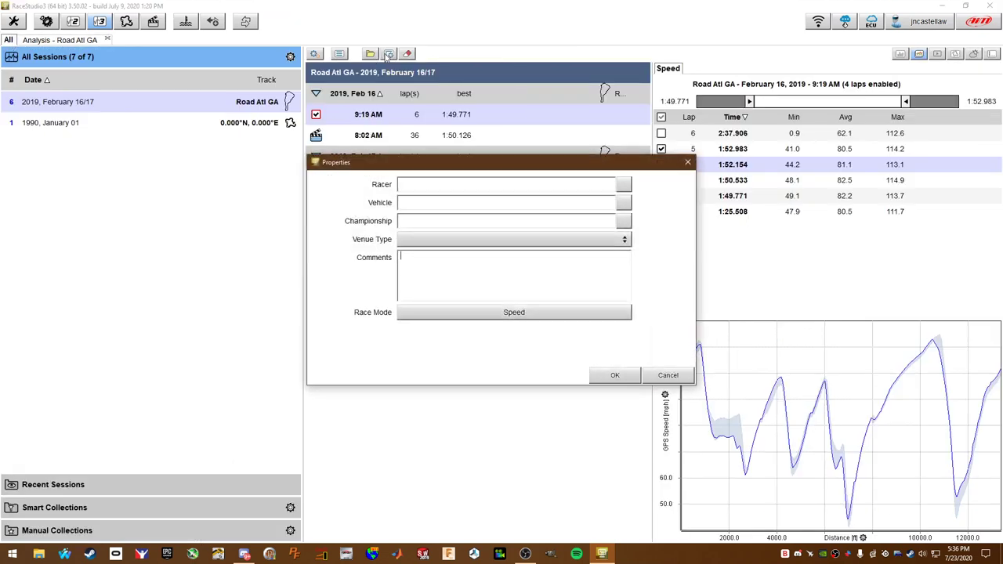
{"action": "left_click", "coordinate": [667, 375]}
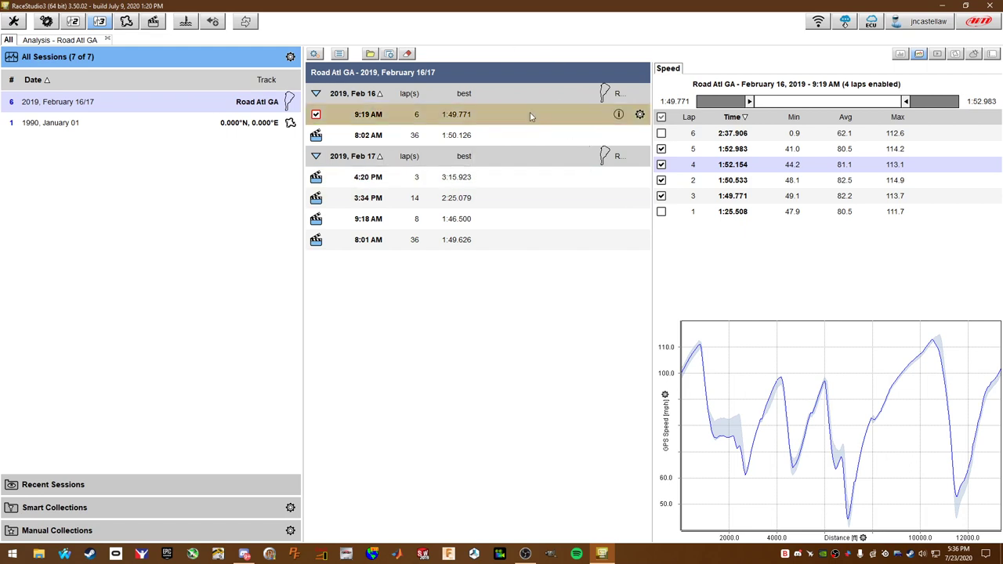
Browse the 9:18 AM, 3:34 PM and 4:20 PM sessions, then plot 8:01 AM best lap 34
{"action": "left_click", "coordinate": [406, 141]}
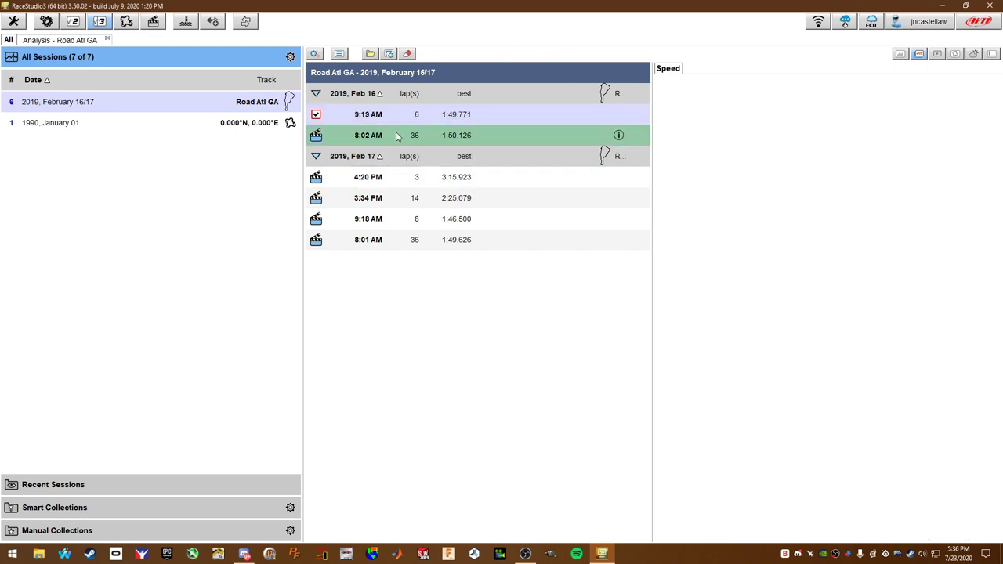
{"action": "left_click", "coordinate": [391, 179]}
{"action": "left_click", "coordinate": [392, 192]}
{"action": "left_click", "coordinate": [395, 116]}
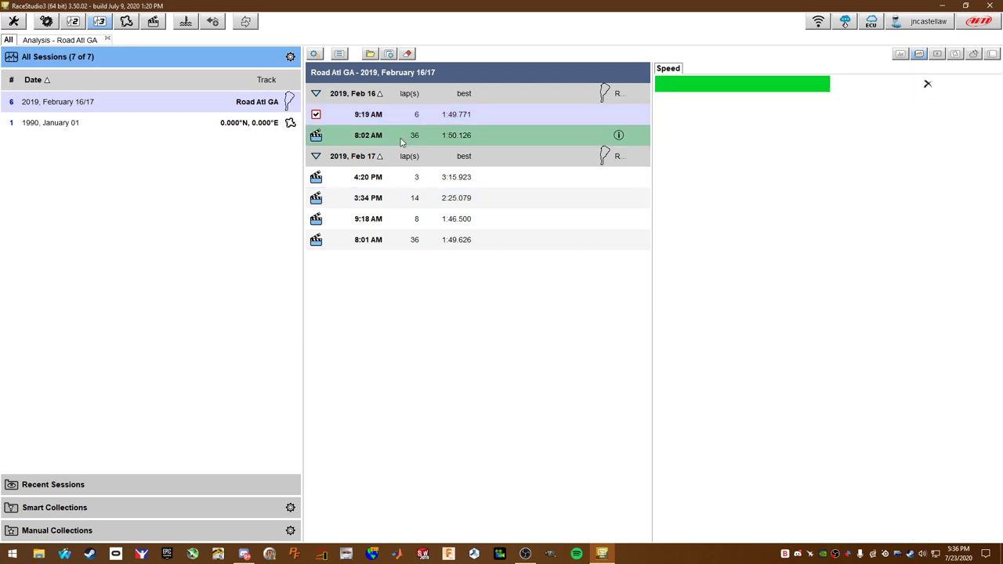
{"action": "left_click", "coordinate": [404, 201]}
{"action": "left_click", "coordinate": [405, 238]}
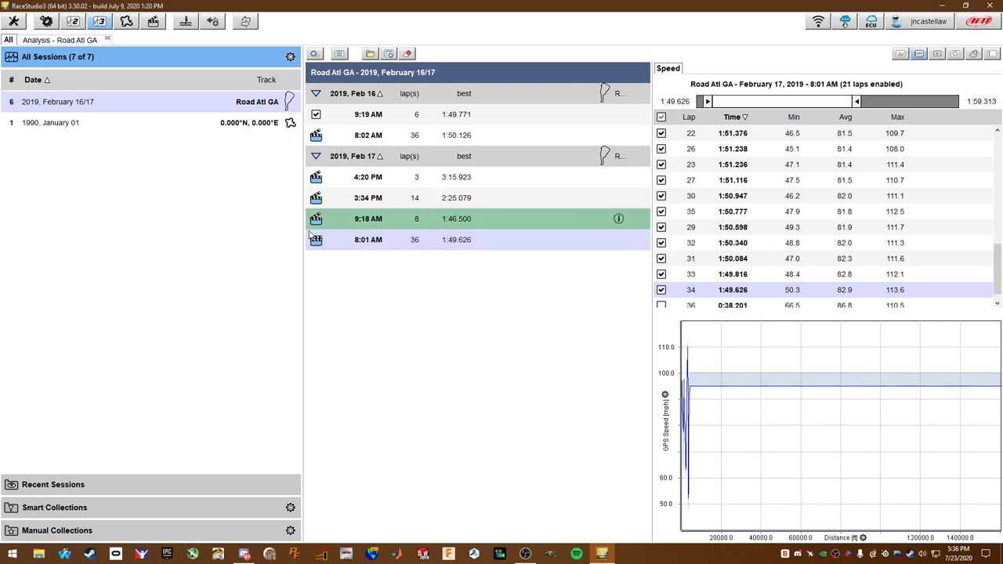
{"action": "left_click", "coordinate": [433, 220]}
{"action": "left_click", "coordinate": [392, 197]}
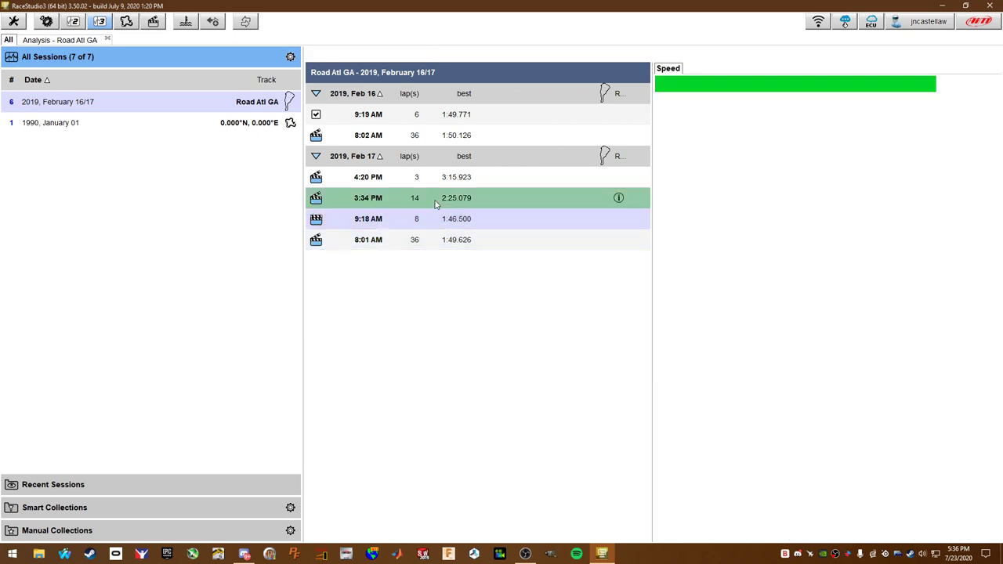
{"action": "left_click", "coordinate": [368, 177]}
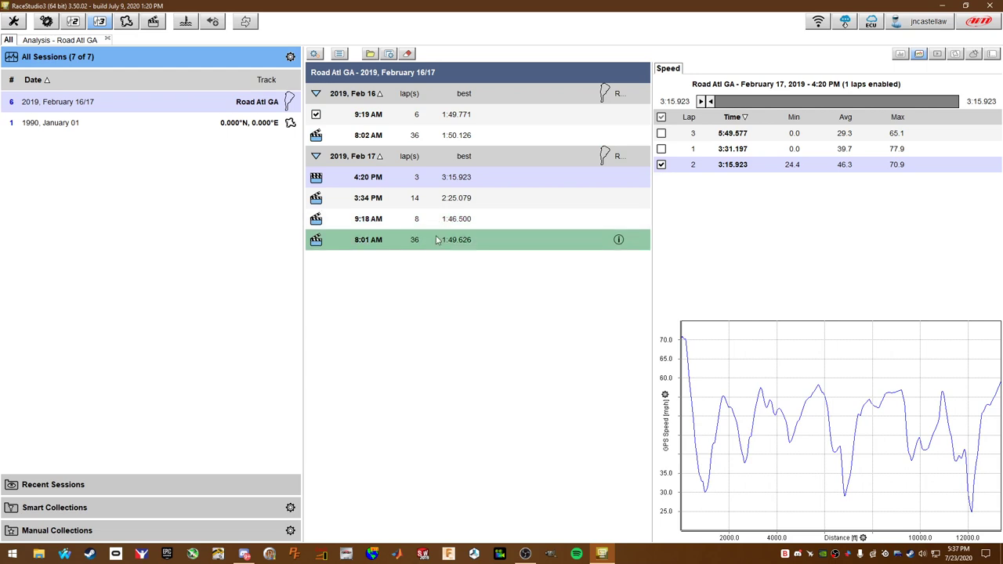
{"action": "left_click", "coordinate": [437, 239]}
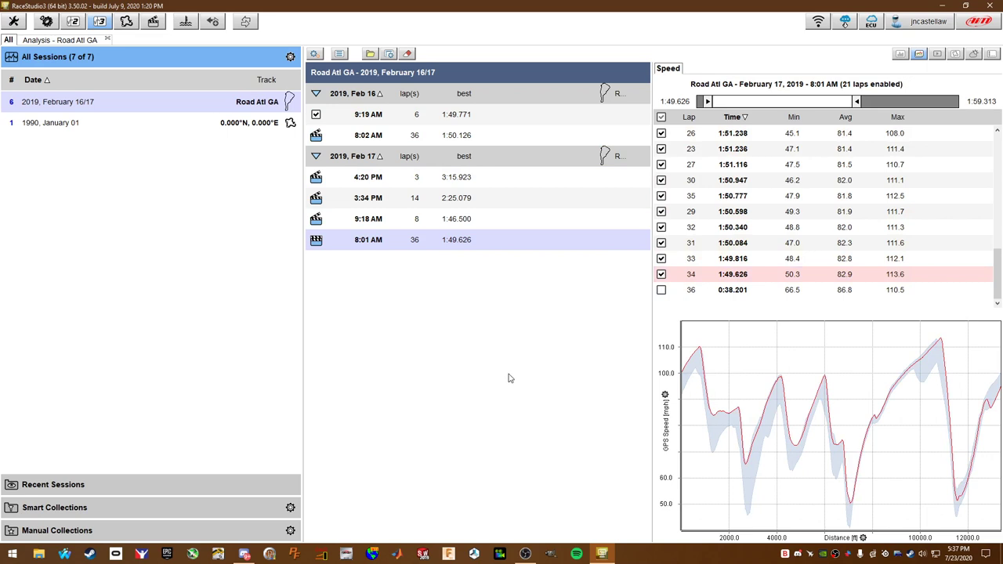
{"action": "left_click", "coordinate": [689, 274]}
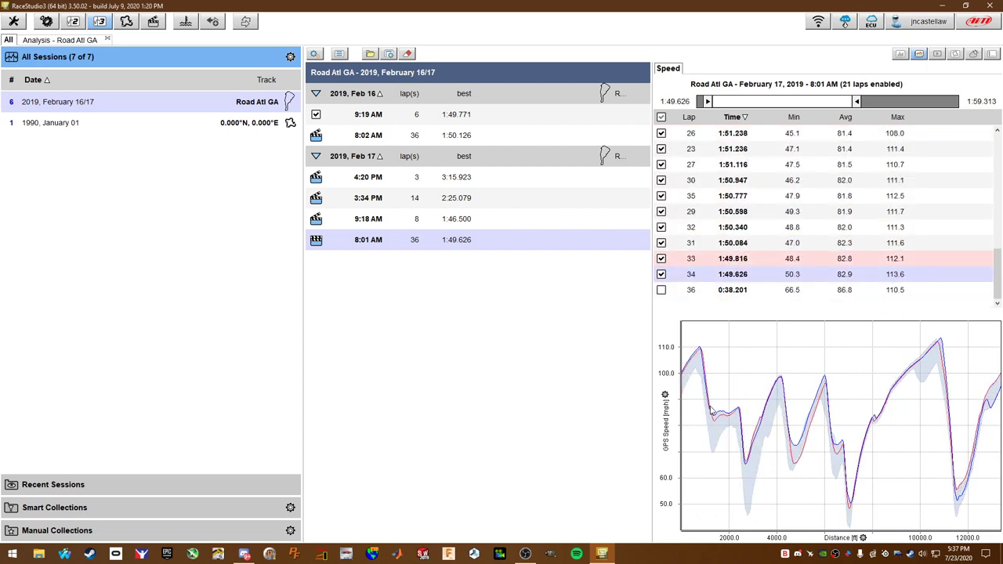
{"action": "left_click", "coordinate": [665, 395]}
{"action": "scroll", "coordinate": [449, 294], "scroll_direction": "down", "scroll_amount": 1}
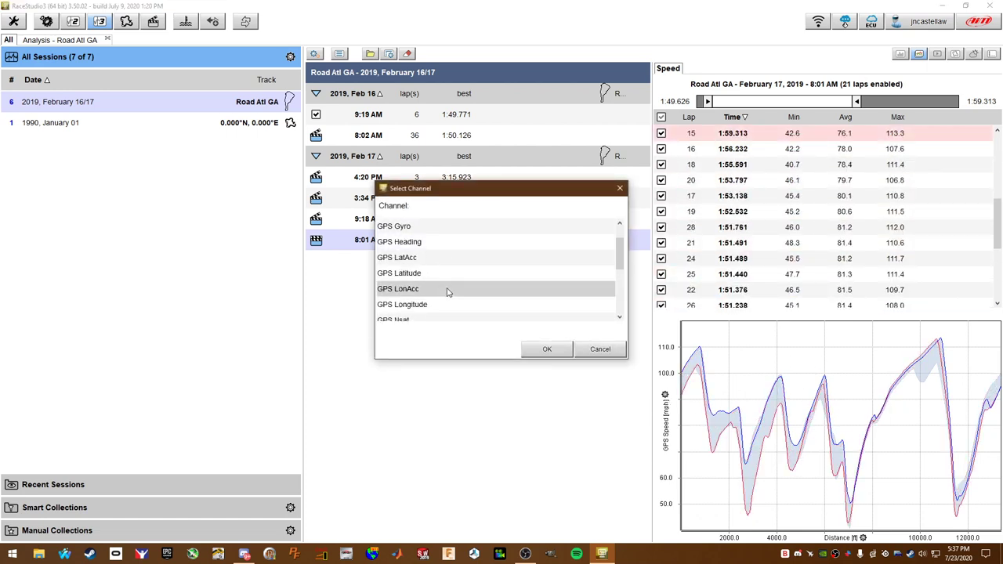
{"action": "scroll", "coordinate": [449, 294], "scroll_direction": "down", "scroll_amount": 4}
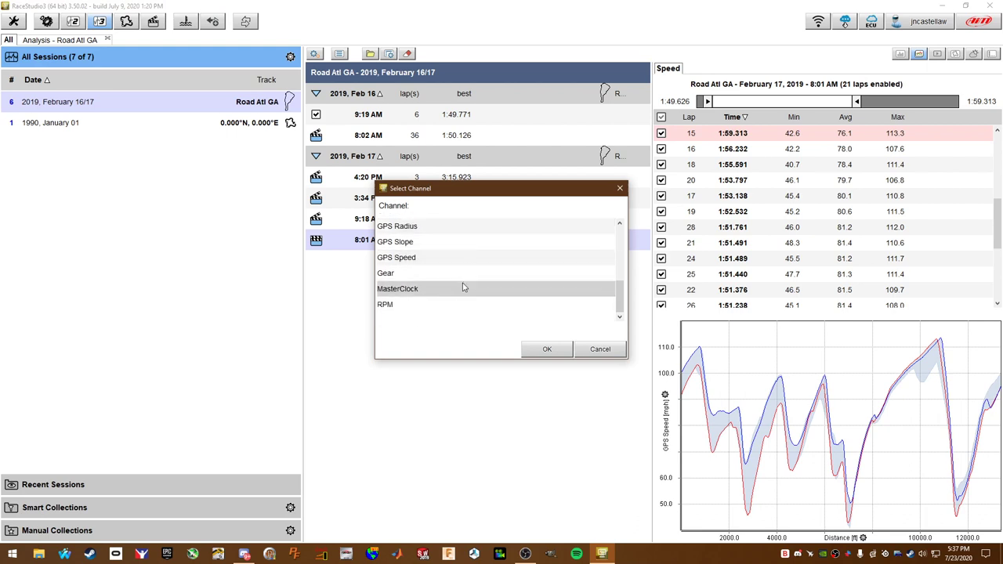
{"action": "left_click_drag", "start_coordinate": [620, 297], "coordinate": [620, 240]}
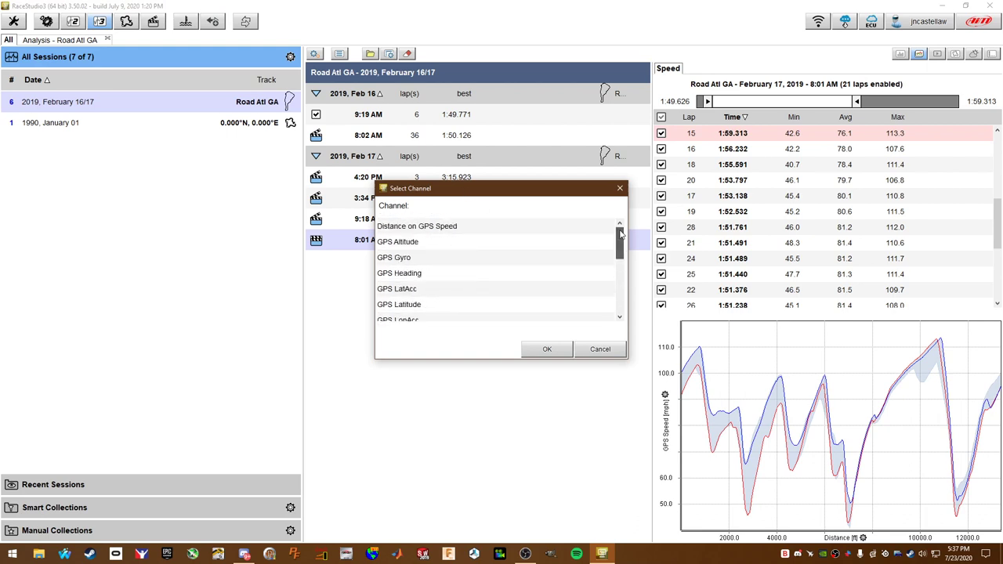
{"action": "left_click", "coordinate": [620, 190]}
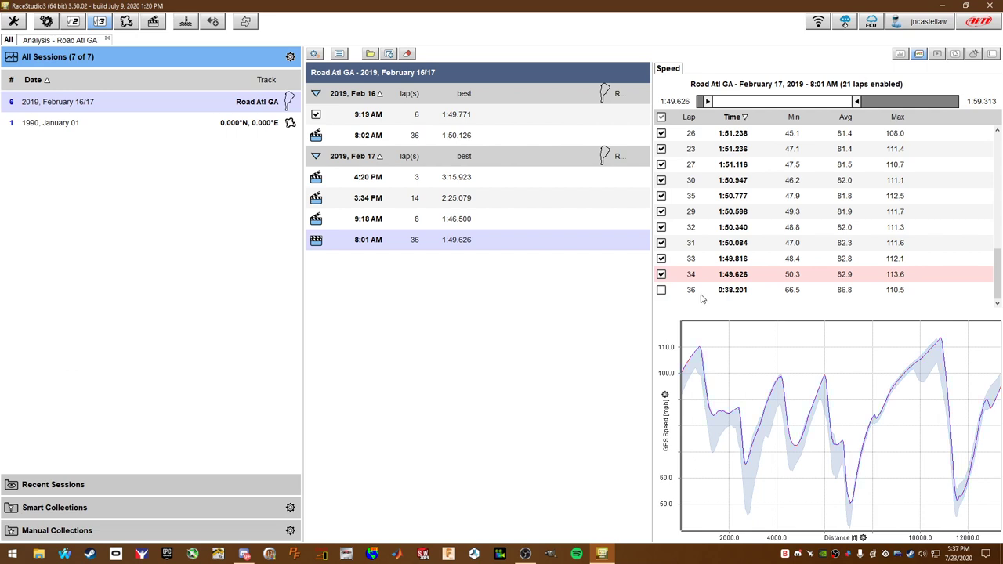
{"action": "left_click", "coordinate": [733, 277]}
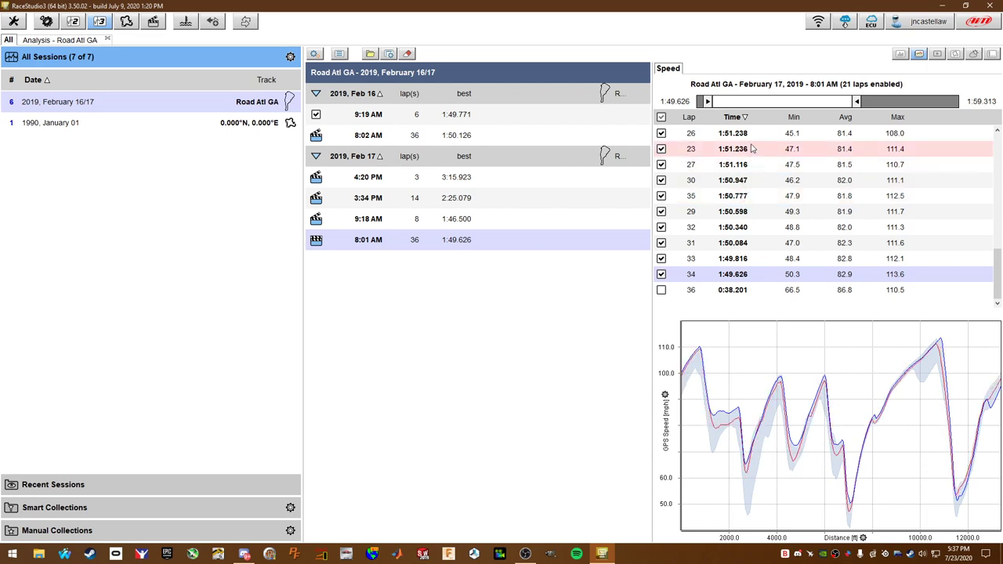
{"action": "left_click", "coordinate": [662, 134]}
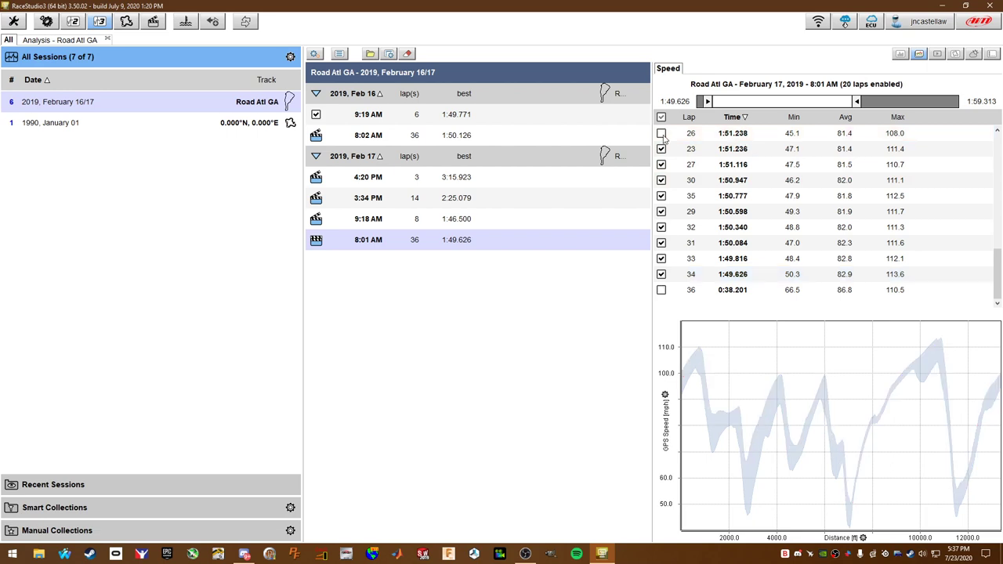
{"action": "left_click", "coordinate": [661, 134]}
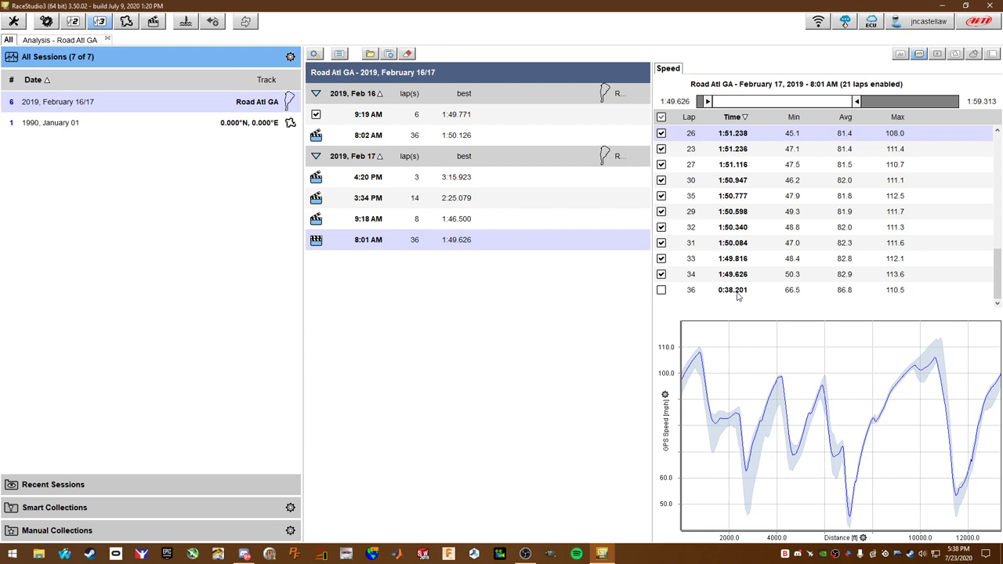
{"action": "scroll", "coordinate": [738, 259], "scroll_direction": "up", "scroll_amount": 5}
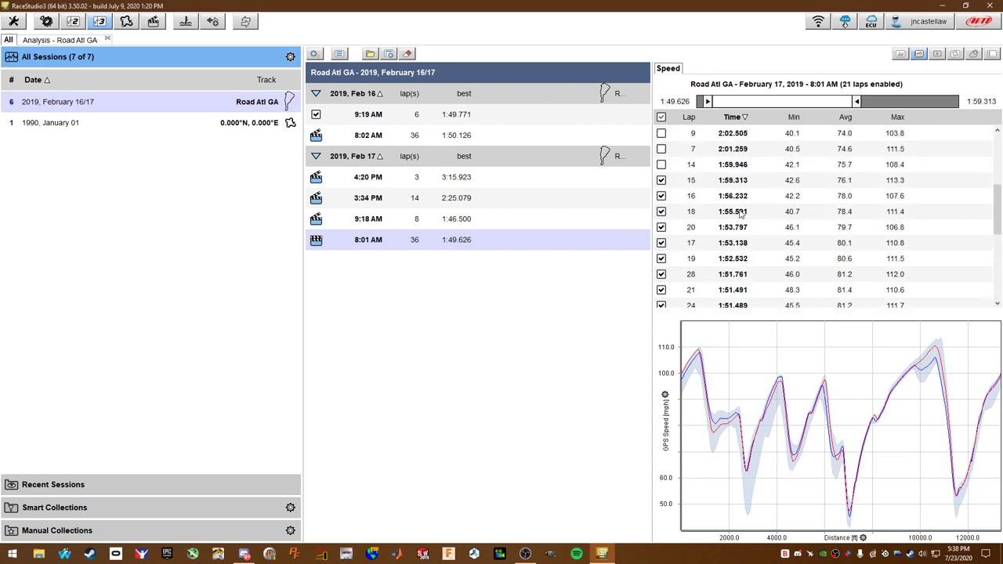
{"action": "scroll", "coordinate": [741, 214], "scroll_direction": "up", "scroll_amount": 4}
{"action": "scroll", "coordinate": [740, 214], "scroll_direction": "down", "scroll_amount": 3}
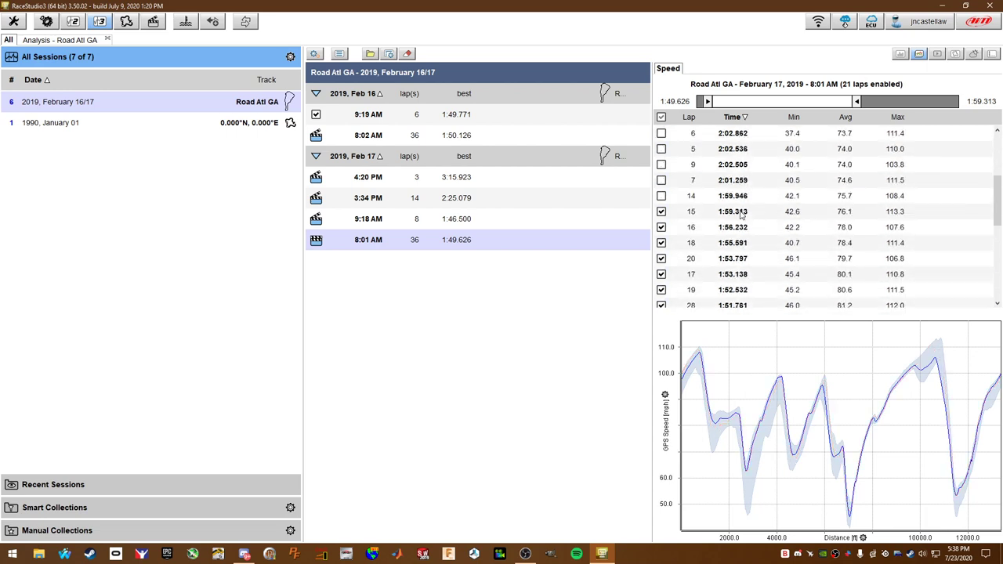
{"action": "scroll", "coordinate": [738, 212], "scroll_direction": "down", "scroll_amount": 2}
{"action": "scroll", "coordinate": [728, 207], "scroll_direction": "up", "scroll_amount": 3}
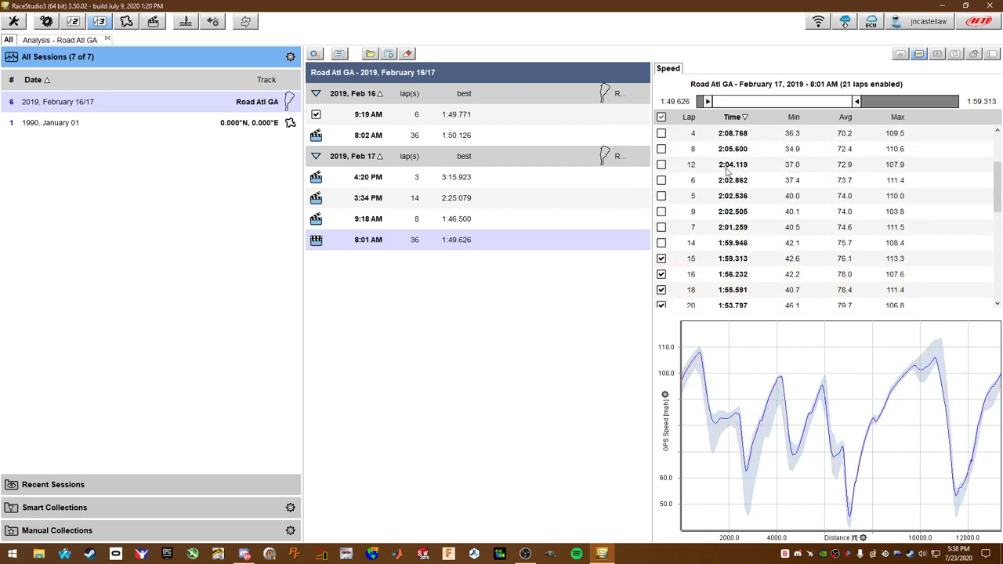
{"action": "left_click", "coordinate": [660, 165]}
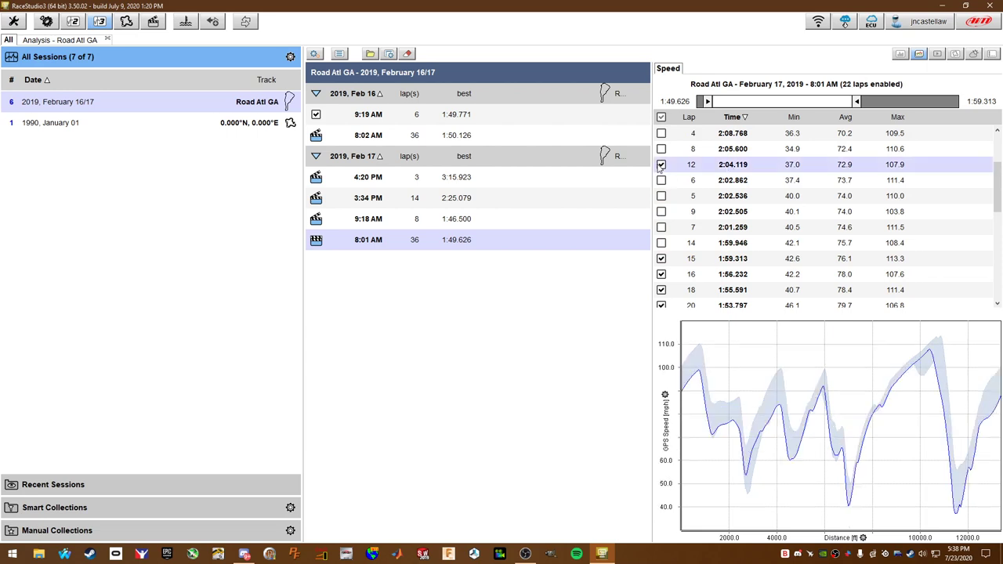
{"action": "left_click", "coordinate": [660, 165]}
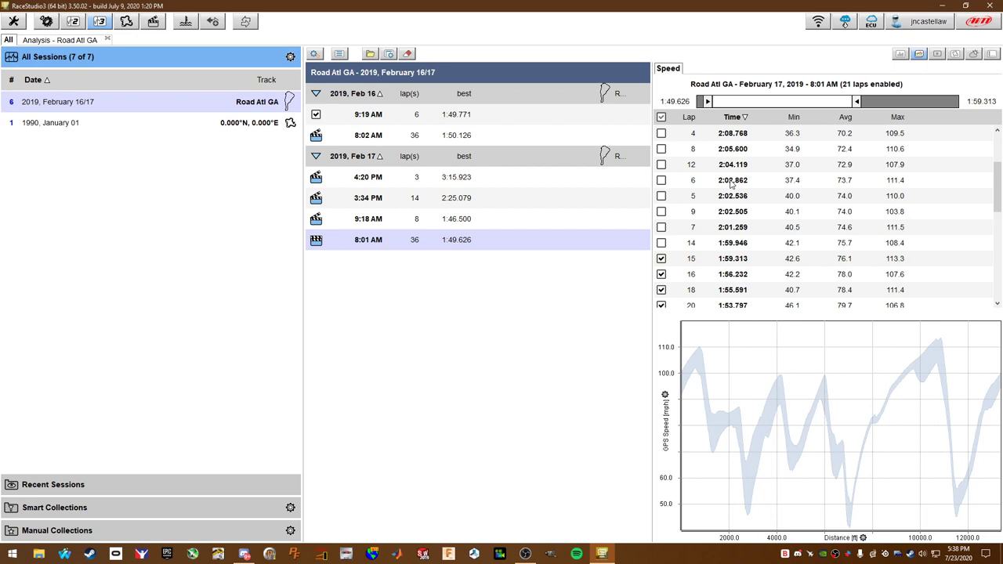
{"action": "scroll", "coordinate": [722, 166], "scroll_direction": "down", "scroll_amount": 1}
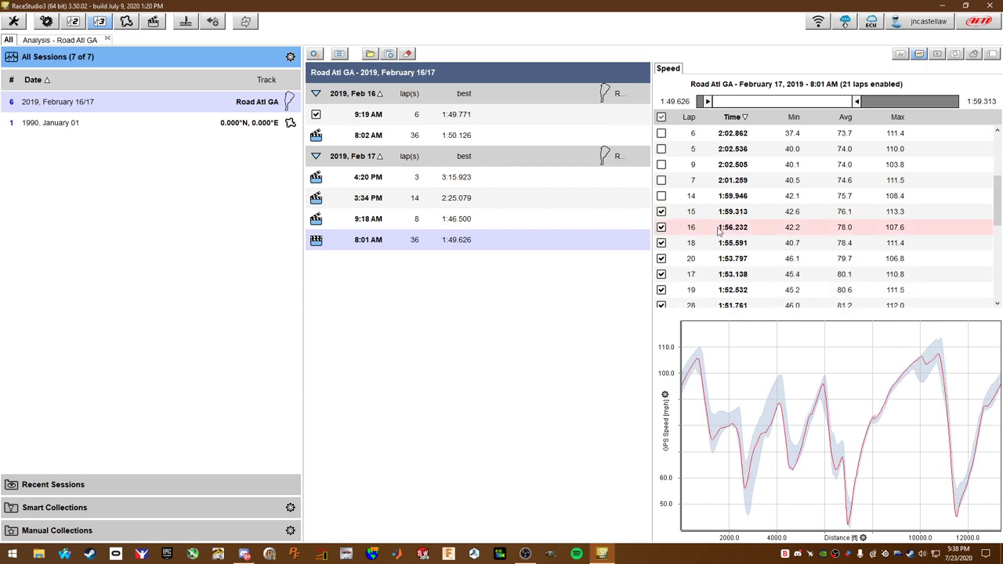
{"action": "scroll", "coordinate": [727, 202], "scroll_direction": "down", "scroll_amount": 1}
{"action": "scroll", "coordinate": [727, 202], "scroll_direction": "down", "scroll_amount": 1}
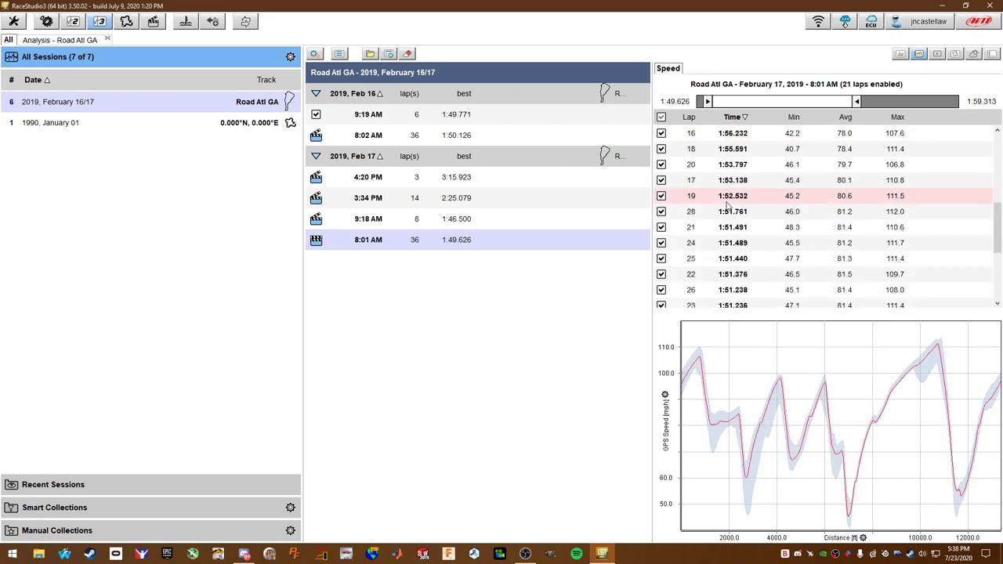
{"action": "scroll", "coordinate": [729, 203], "scroll_direction": "down", "scroll_amount": 3}
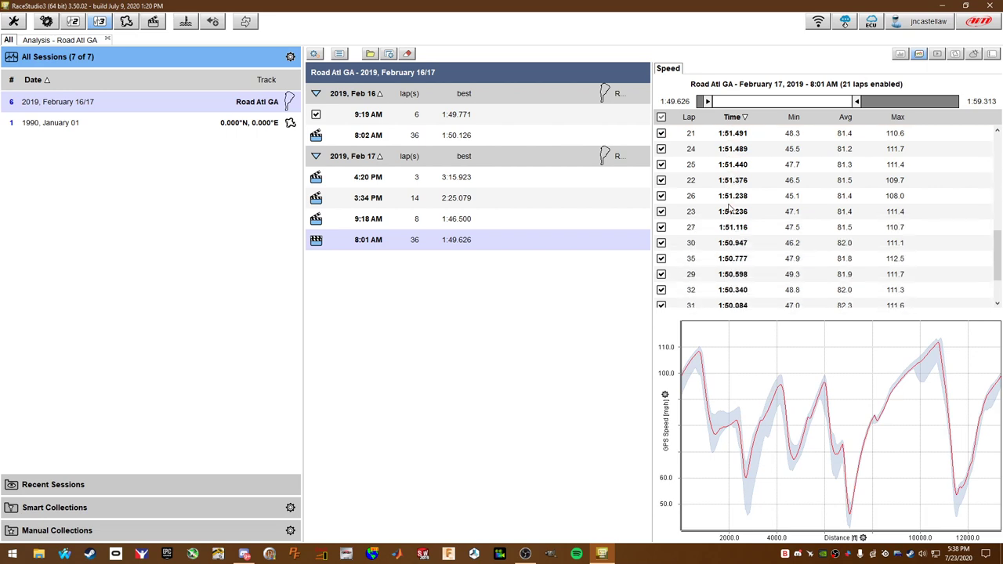
{"action": "scroll", "coordinate": [728, 208], "scroll_direction": "down", "scroll_amount": 1}
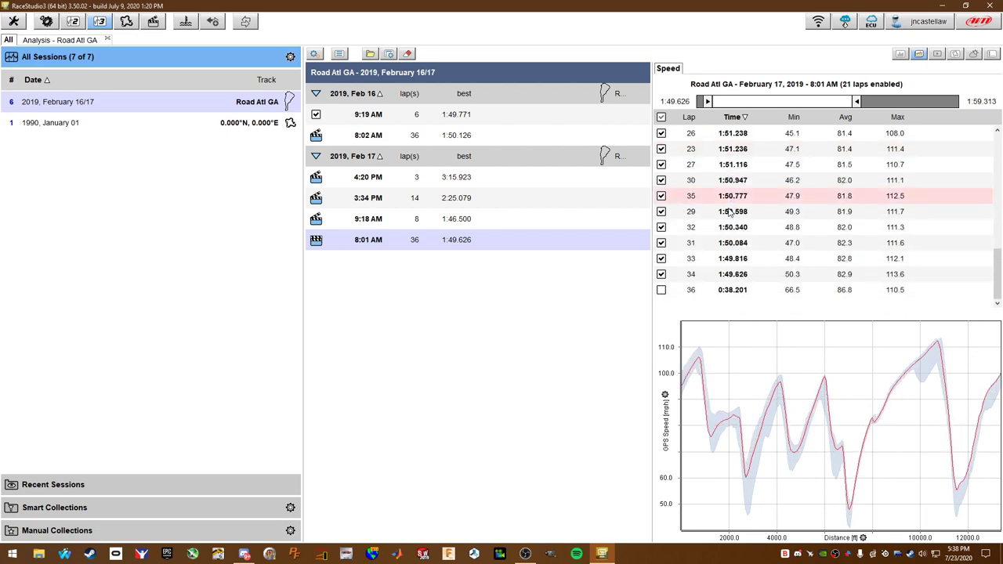
{"action": "left_click", "coordinate": [689, 117]}
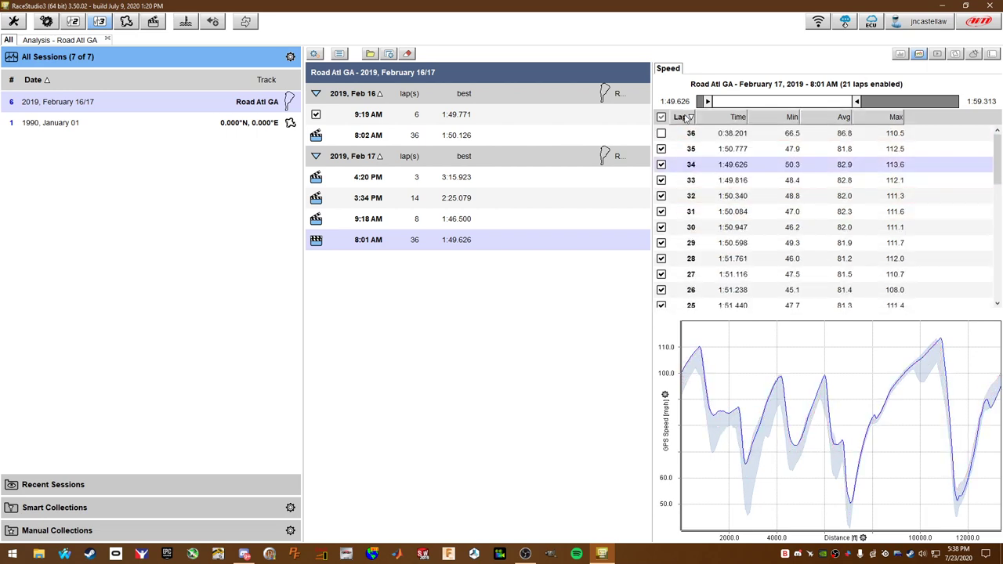
{"action": "left_click", "coordinate": [683, 118]}
{"action": "scroll", "coordinate": [705, 205], "scroll_direction": "up", "scroll_amount": 7}
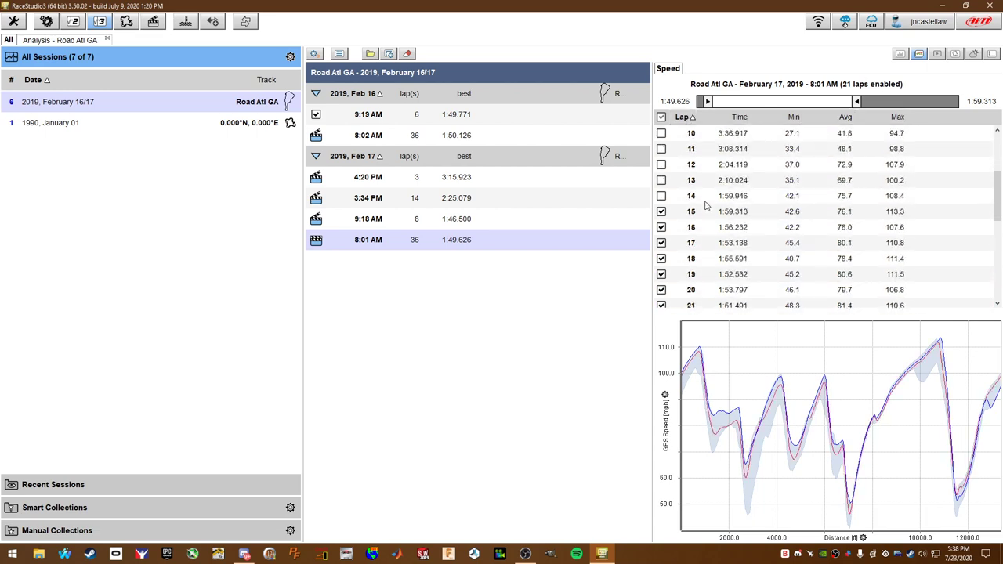
{"action": "scroll", "coordinate": [708, 195], "scroll_direction": "up", "scroll_amount": 1}
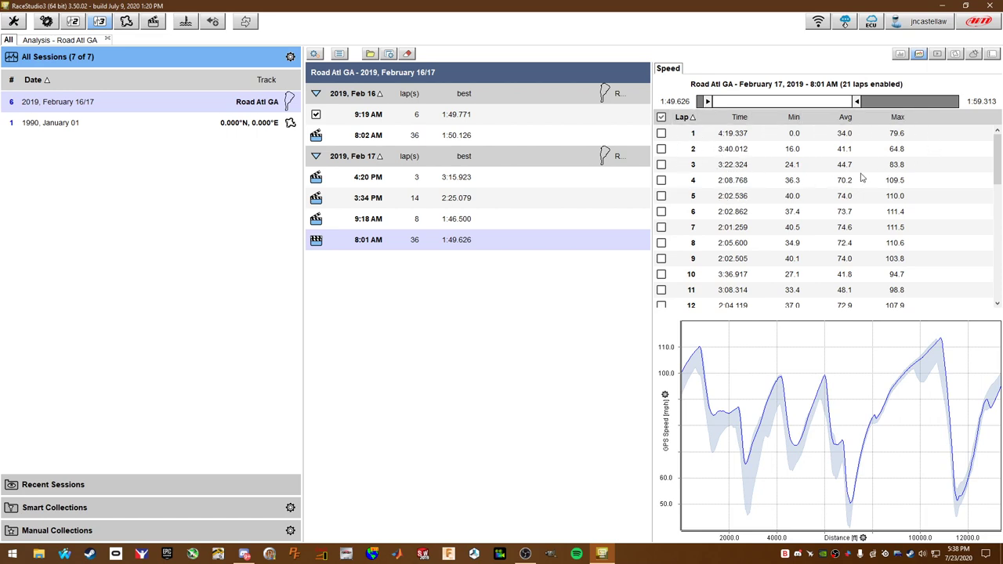
{"action": "left_click", "coordinate": [735, 185]}
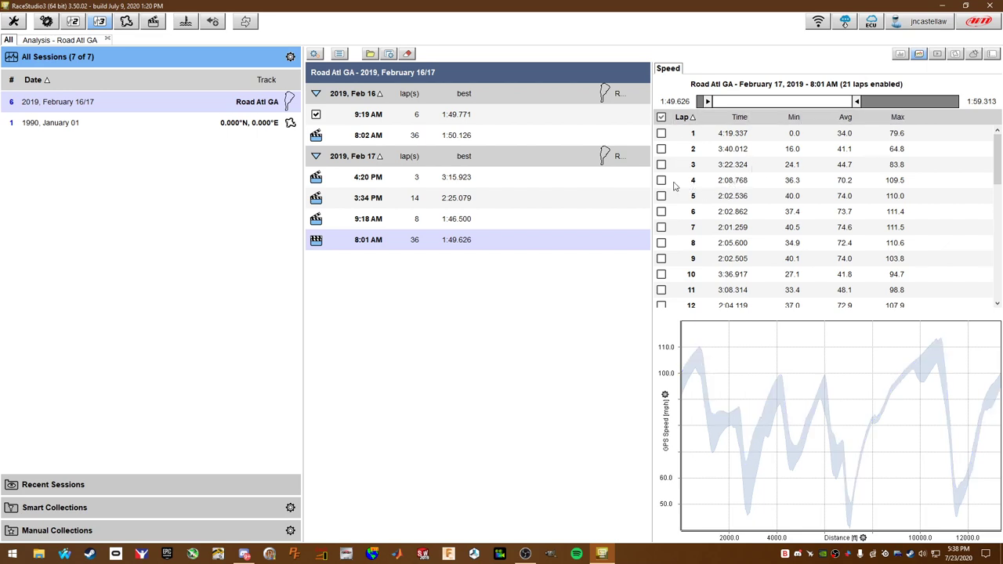
{"action": "scroll", "coordinate": [728, 196], "scroll_direction": "down", "scroll_amount": 1}
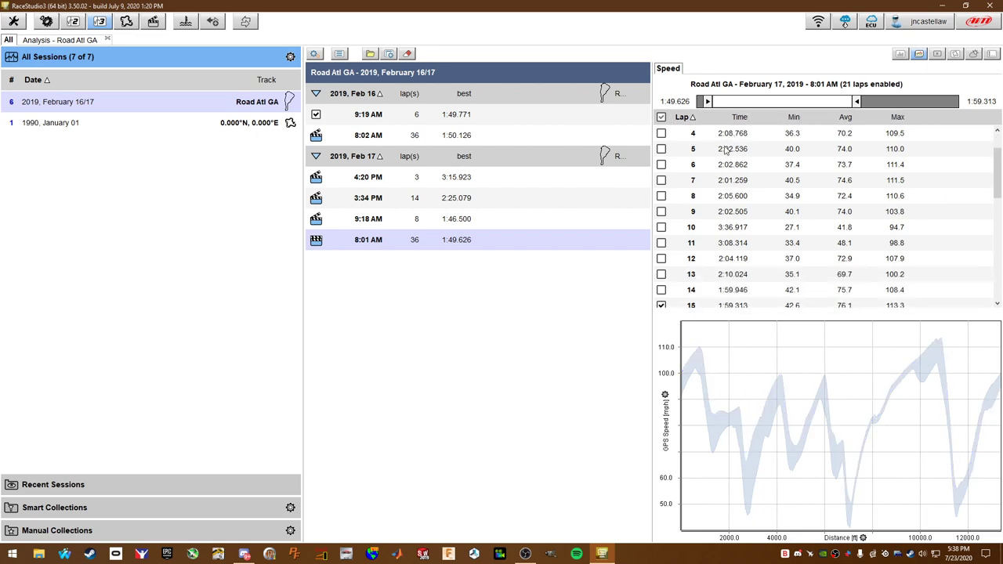
{"action": "scroll", "coordinate": [737, 206], "scroll_direction": "down", "scroll_amount": 1}
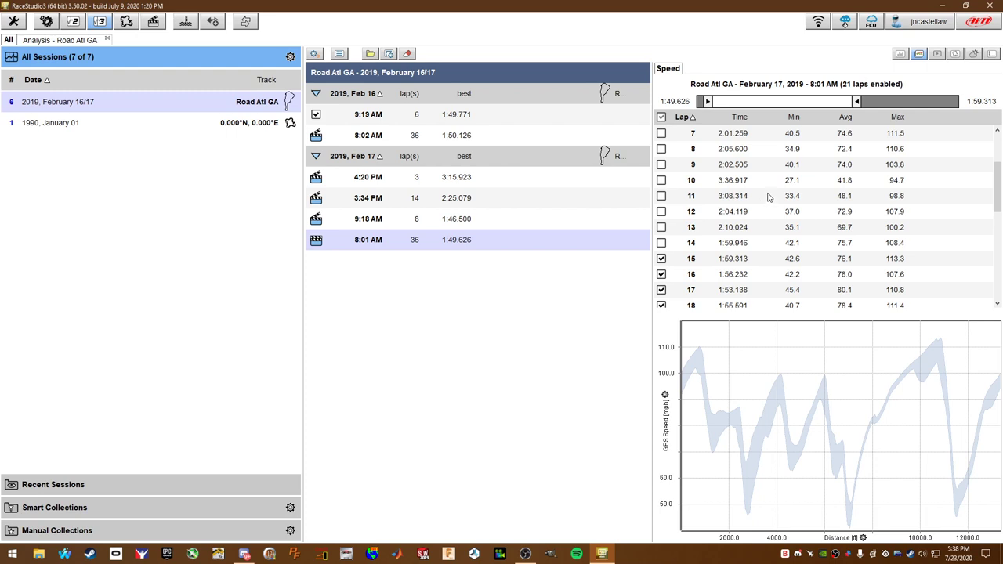
{"action": "scroll", "coordinate": [735, 209], "scroll_direction": "down", "scroll_amount": 2}
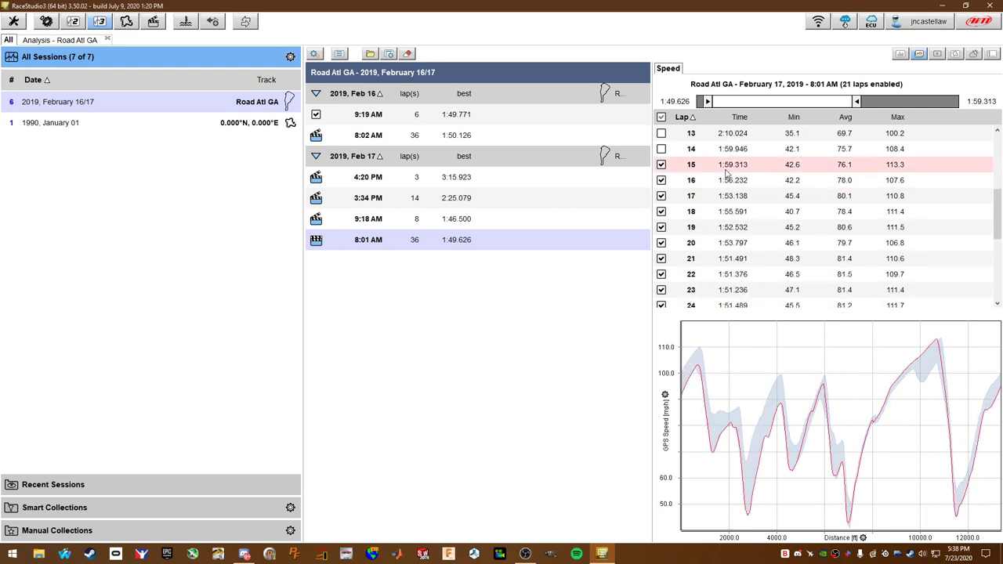
{"action": "scroll", "coordinate": [729, 180], "scroll_direction": "down", "scroll_amount": 3}
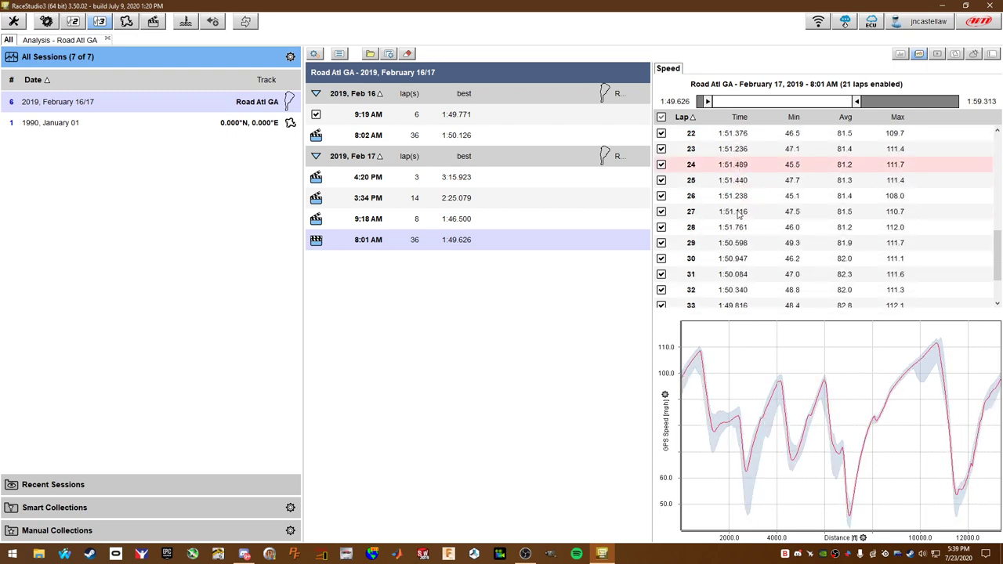
{"action": "scroll", "coordinate": [739, 215], "scroll_direction": "down", "scroll_amount": 1}
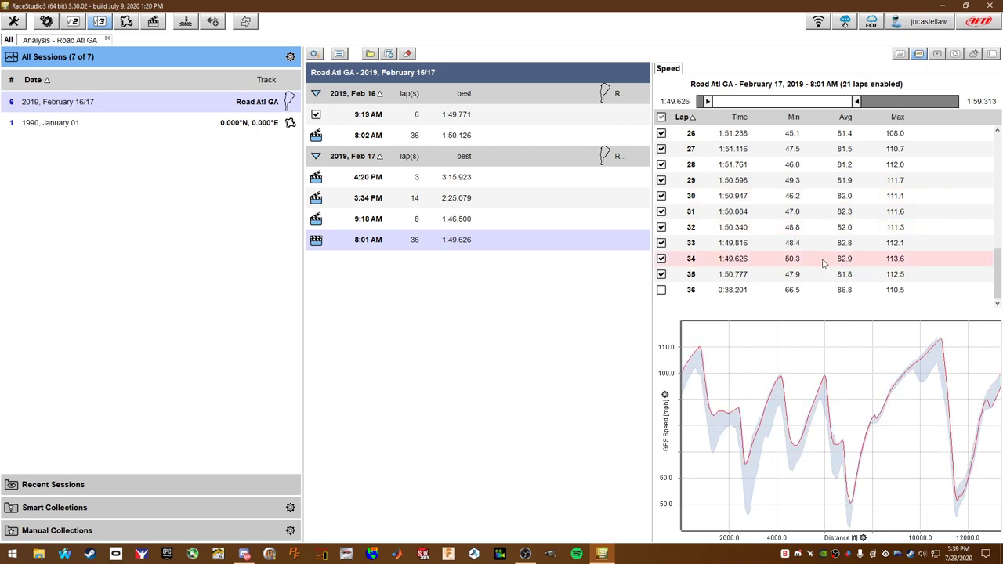
{"action": "scroll", "coordinate": [740, 137], "scroll_direction": "up", "scroll_amount": 3}
{"action": "scroll", "coordinate": [741, 196], "scroll_direction": "down", "scroll_amount": 3}
{"action": "scroll", "coordinate": [729, 196], "scroll_direction": "up", "scroll_amount": 3}
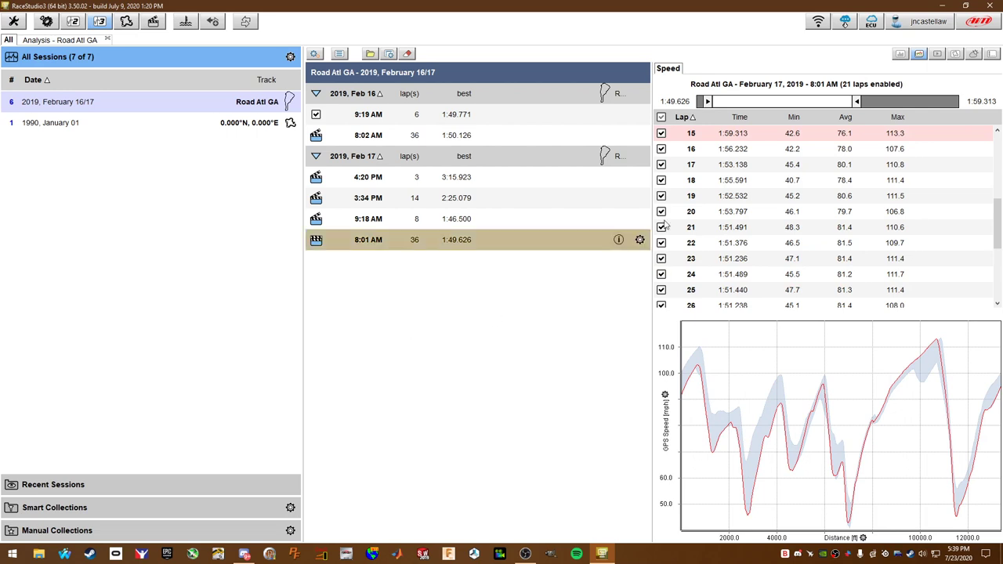
Shift the lap-time window to 1:50.777–2:02.862, then preview the 9:18 AM session's laps
{"action": "left_click_drag", "start_coordinate": [801, 106], "coordinate": [718, 107]}
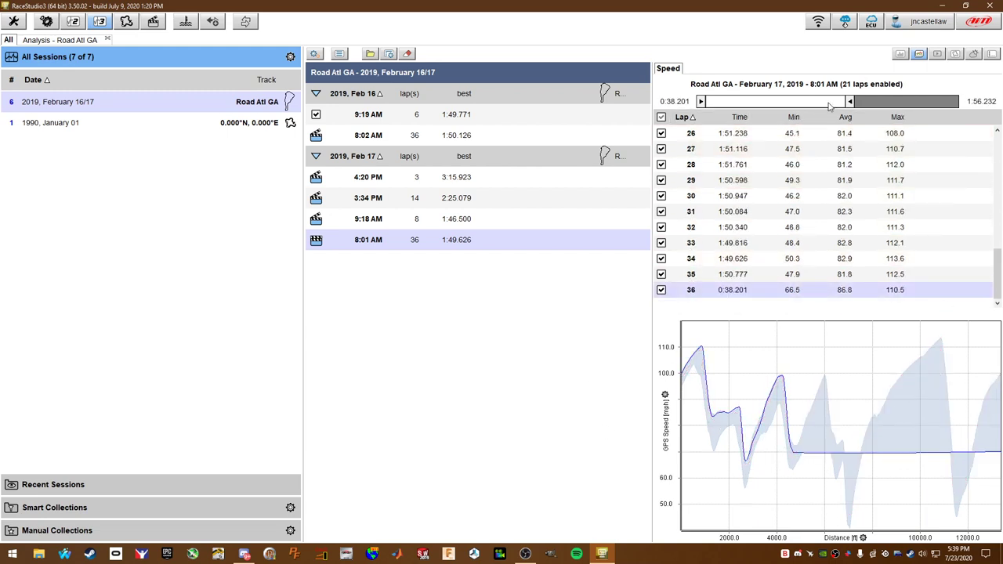
{"action": "left_click_drag", "start_coordinate": [800, 108], "coordinate": [843, 108]}
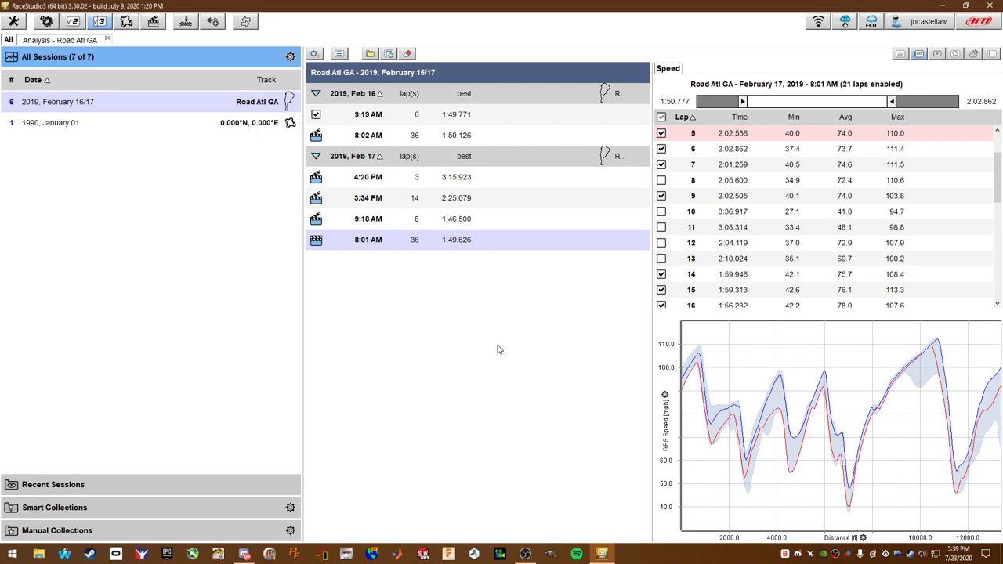
{"action": "left_click", "coordinate": [468, 249]}
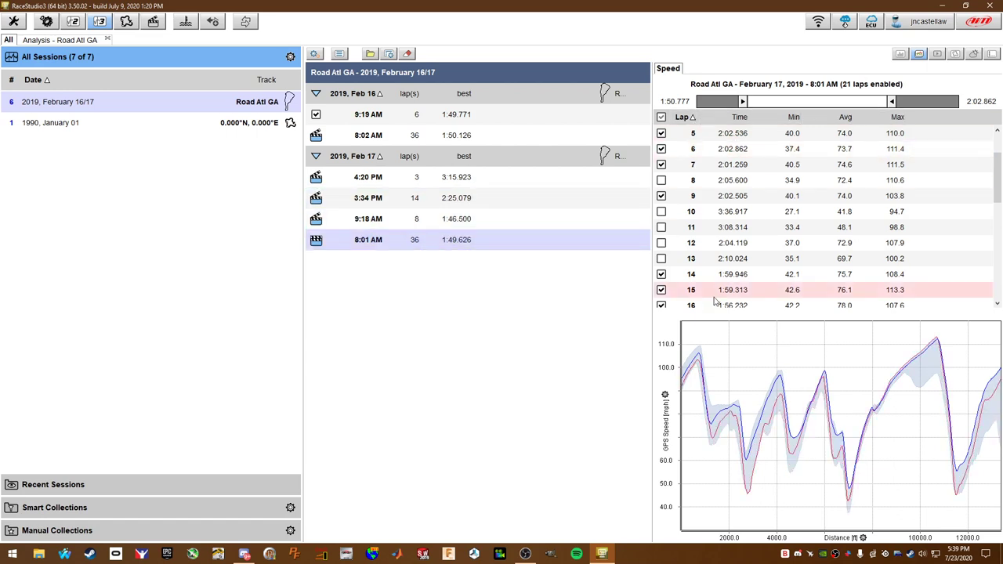
{"action": "left_click", "coordinate": [432, 220]}
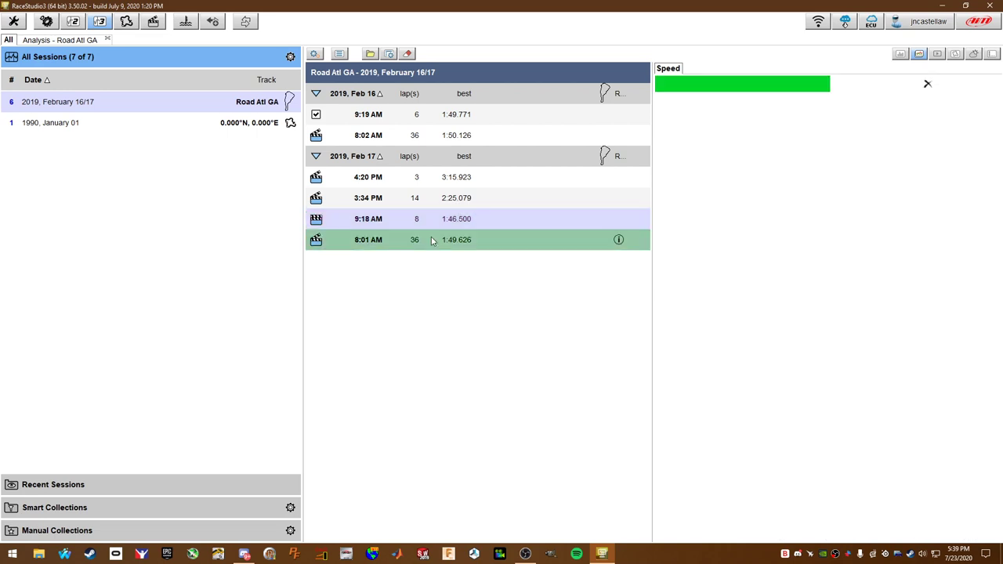
{"action": "left_click", "coordinate": [431, 241]}
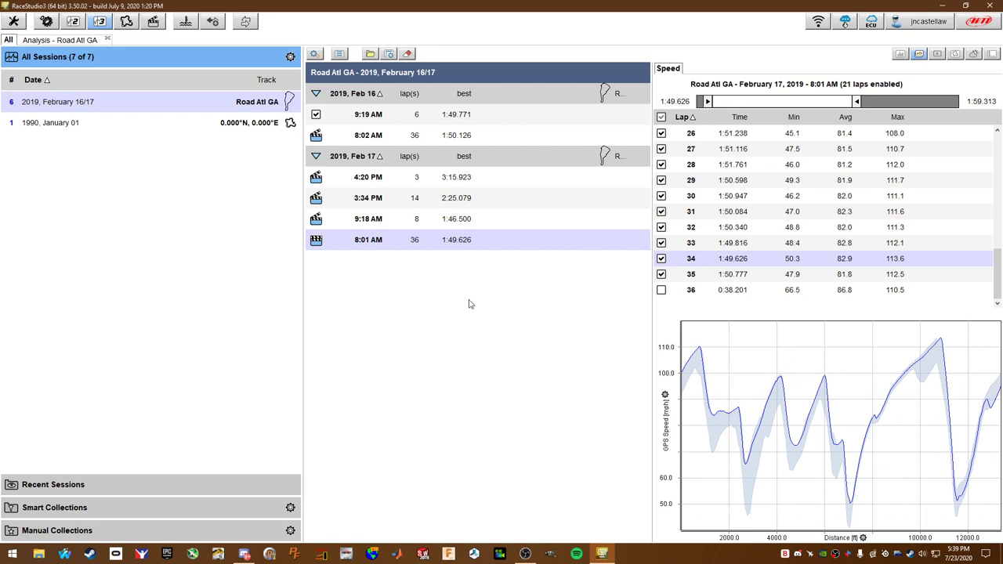
{"action": "left_click", "coordinate": [383, 220]}
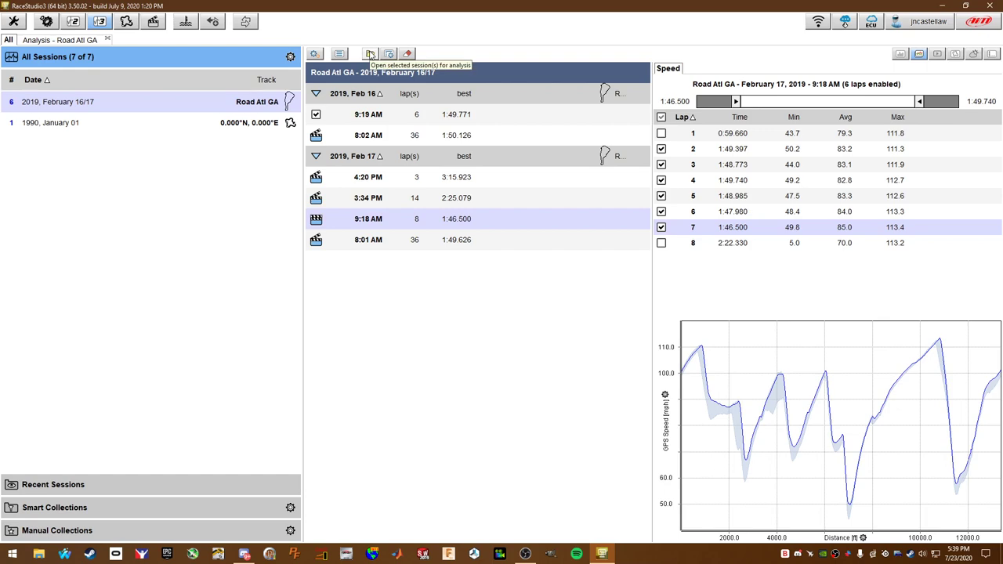
Open best laps 1:49.771 and 1:46.500 together in the Analysis - Road Atl GA tab
{"action": "double_click", "coordinate": [393, 222]}
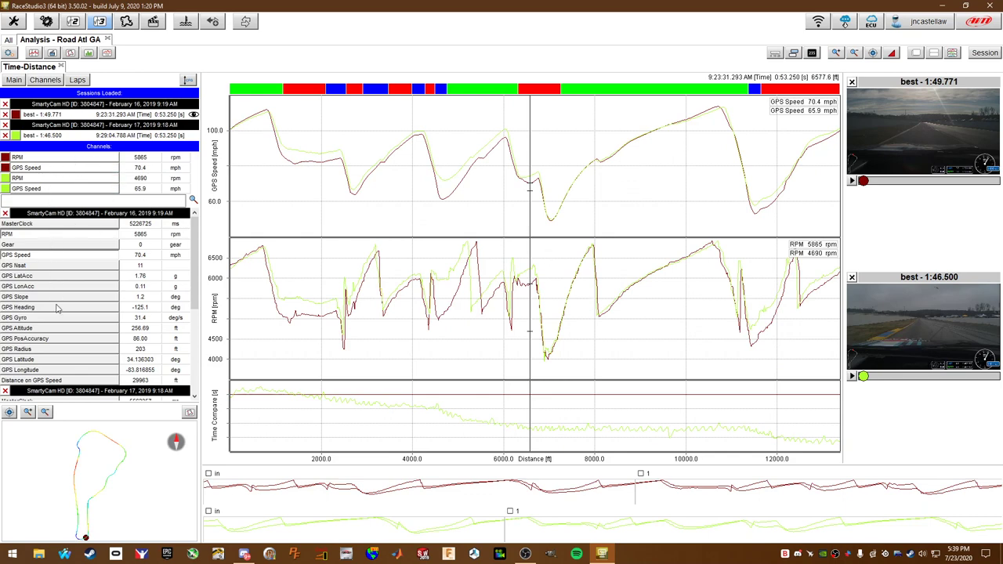
{"action": "scroll", "coordinate": [60, 356], "scroll_direction": "down", "scroll_amount": 5}
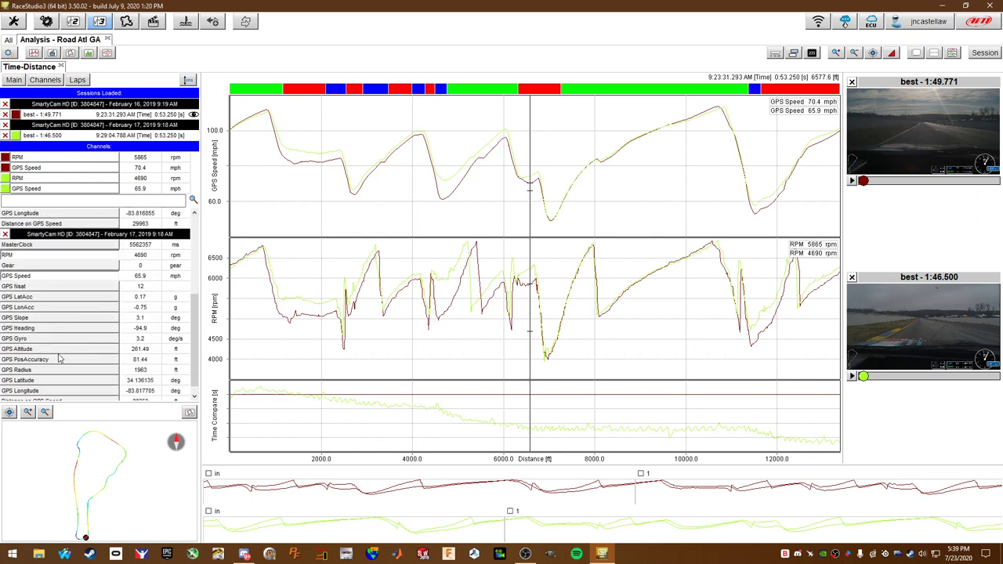
{"action": "scroll", "coordinate": [60, 358], "scroll_direction": "down", "scroll_amount": 1}
{"action": "scroll", "coordinate": [61, 358], "scroll_direction": "up", "scroll_amount": 3}
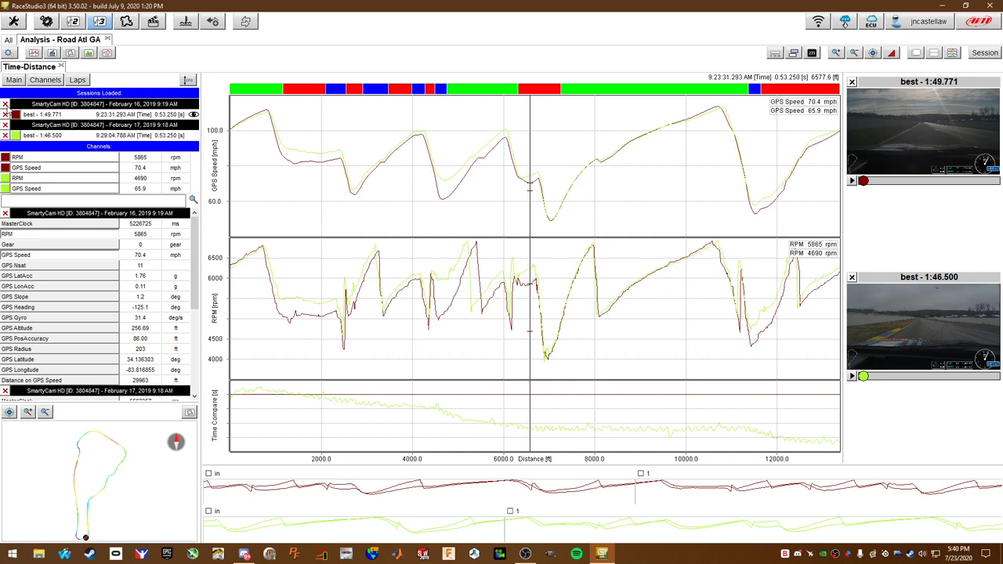
Remove the February 16 session, widen the onboard video, and return the graph cursor to lap start
{"action": "left_click", "coordinate": [6, 104]}
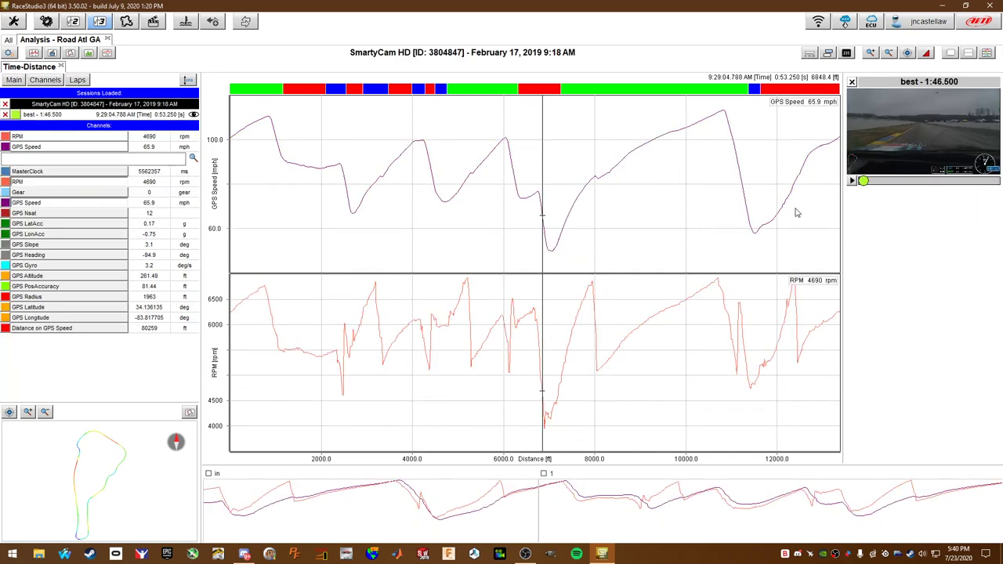
{"action": "left_click_drag", "start_coordinate": [843, 227], "coordinate": [589, 229]}
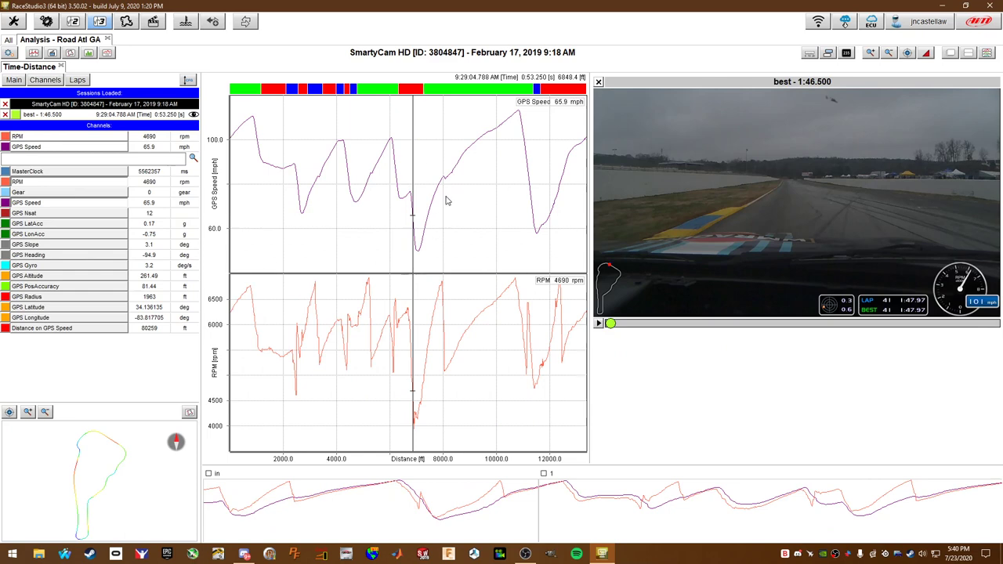
{"action": "left_click", "coordinate": [229, 134]}
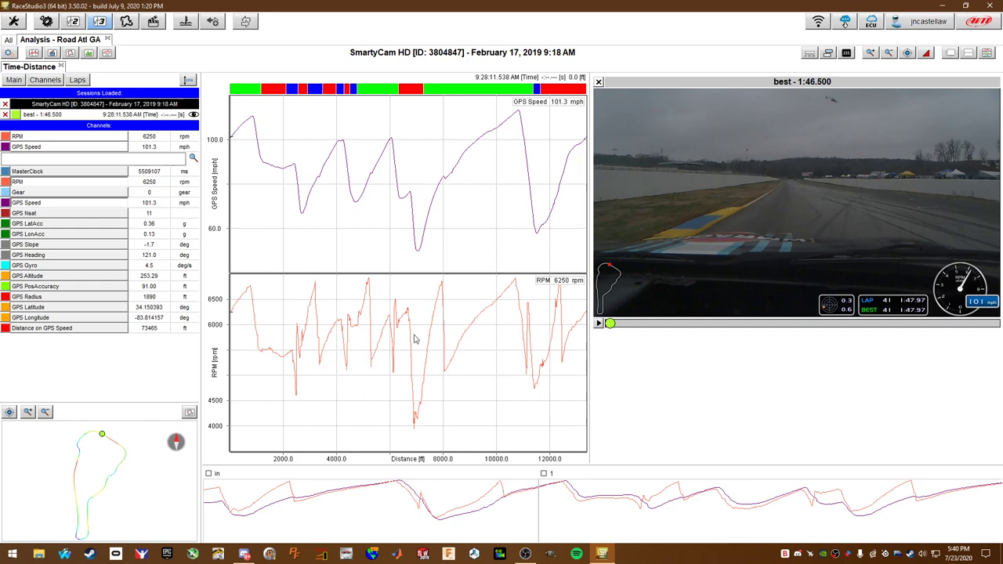
Overlay speed and RPM in one graph, then split them back into separate graphs
{"action": "left_click", "coordinate": [951, 52]}
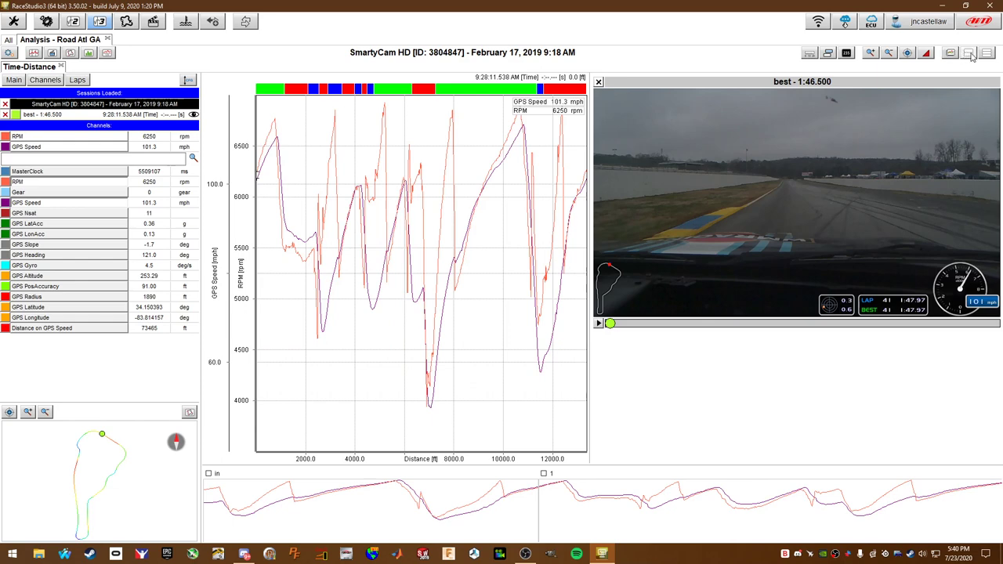
{"action": "left_click", "coordinate": [971, 55]}
{"action": "left_click", "coordinate": [986, 53]}
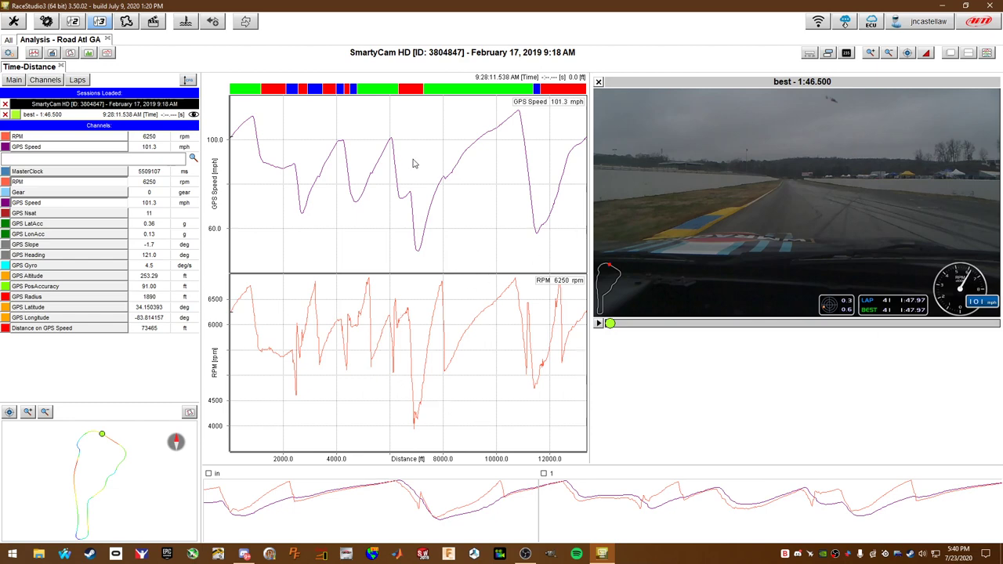
Play and pause the best lap's onboard video with system audio muted, then show the laps list
{"action": "left_click", "coordinate": [599, 323]}
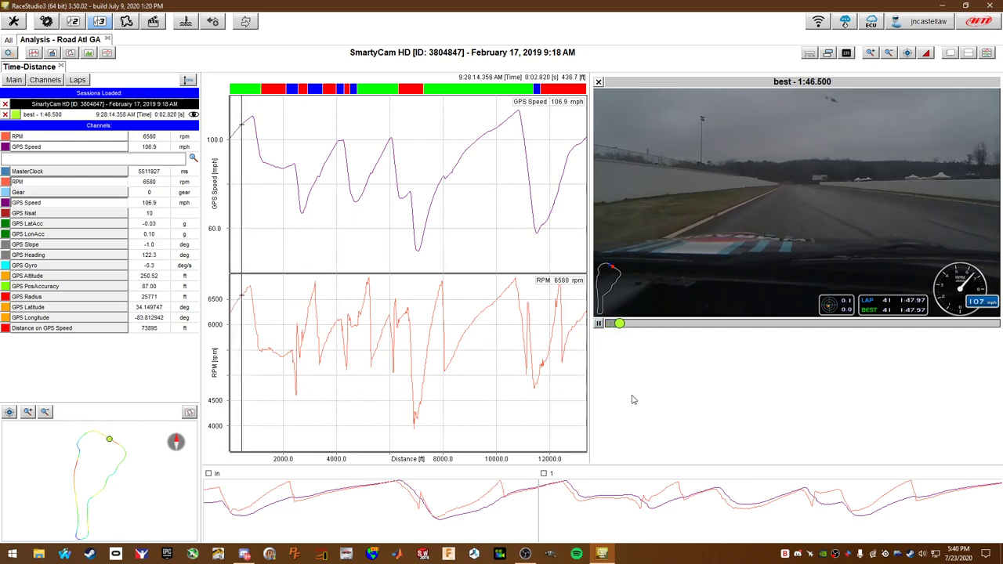
{"action": "left_click", "coordinate": [597, 324]}
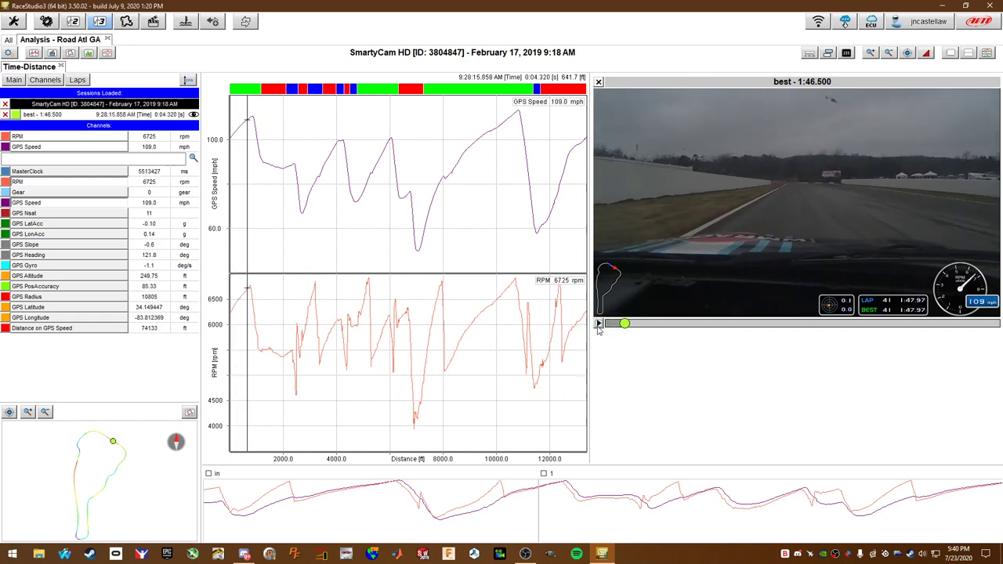
{"action": "key", "text": "XF86AudioMute"}
{"action": "left_click", "coordinate": [598, 324]}
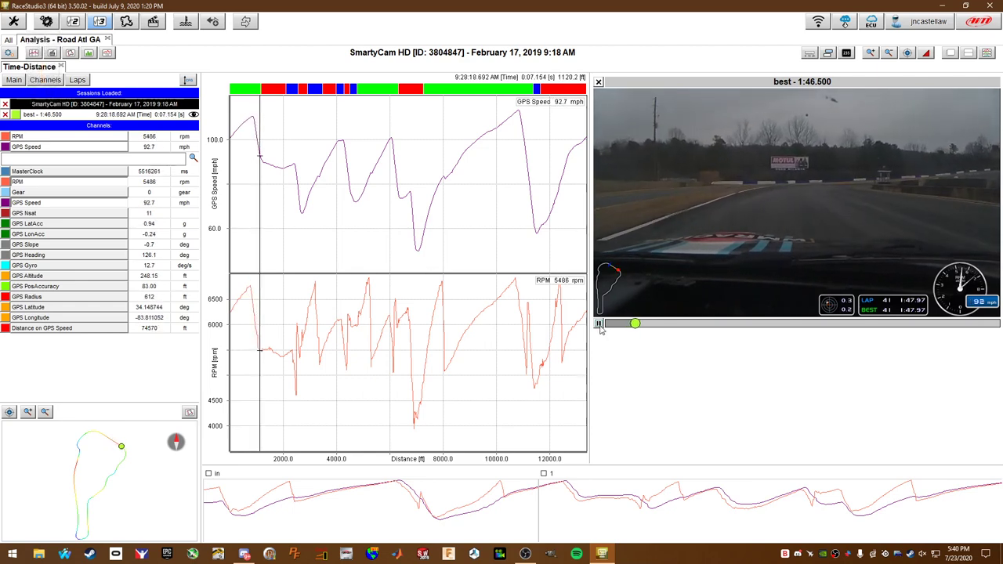
{"action": "left_click", "coordinate": [597, 323]}
{"action": "left_click", "coordinate": [77, 80]}
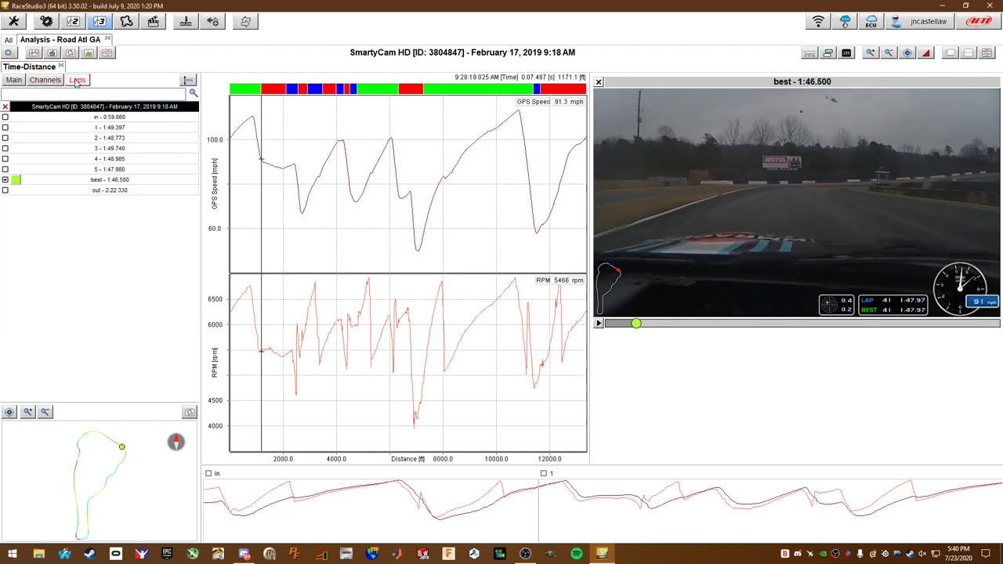
Add lap 4 to the comparison with the best lap and move both laps to about 4800 ft
{"action": "left_click", "coordinate": [5, 159]}
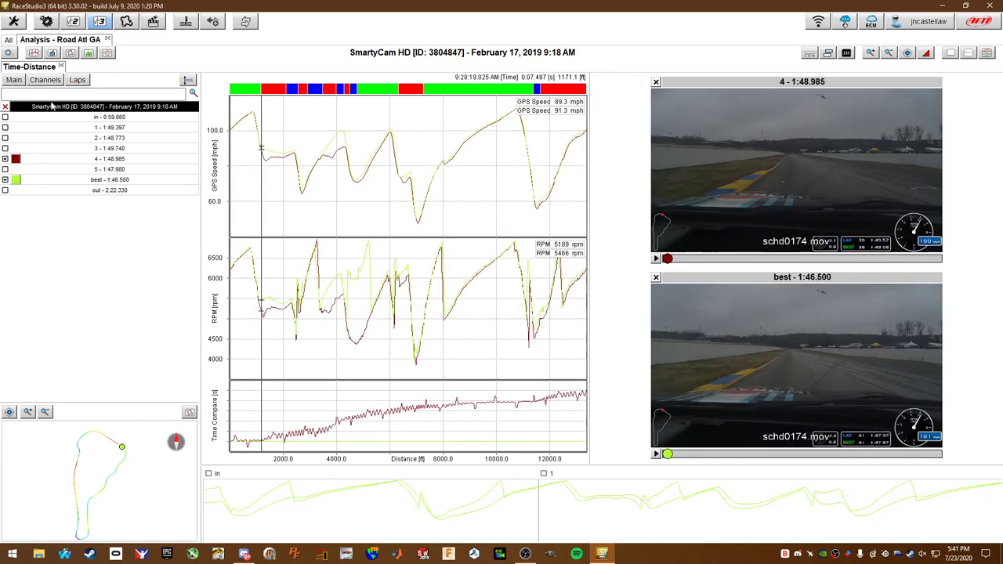
{"action": "left_click", "coordinate": [13, 79]}
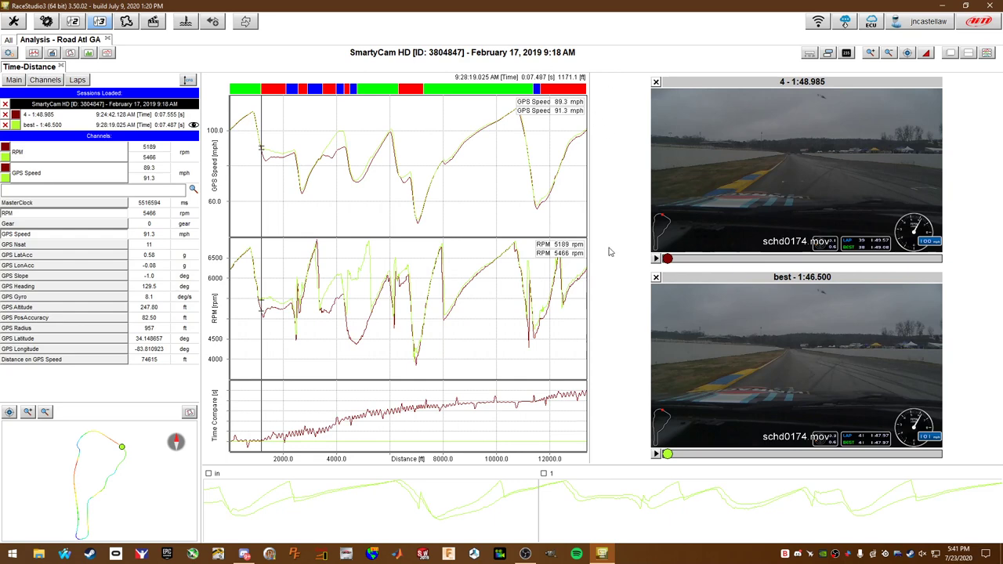
{"action": "left_click", "coordinate": [355, 345]}
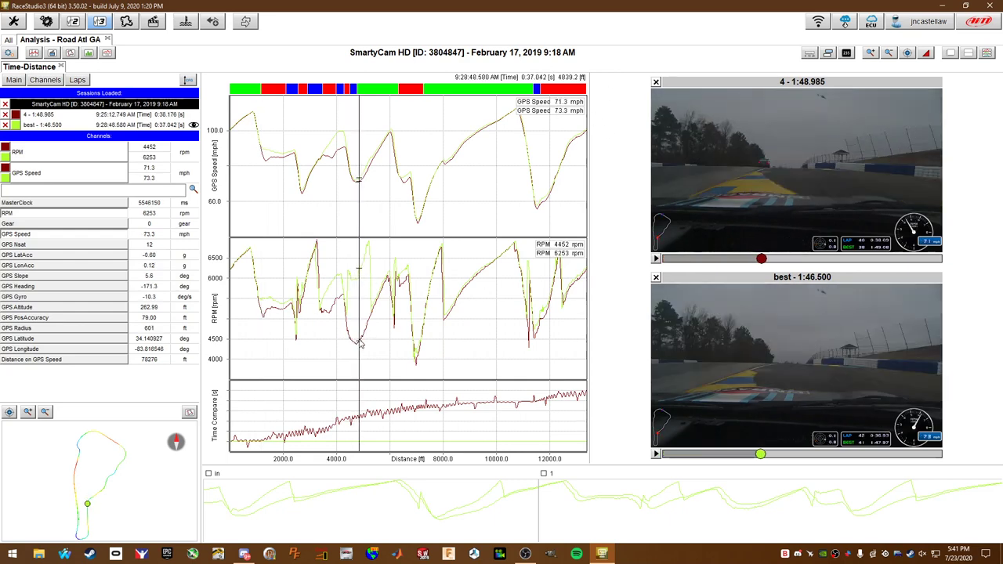
{"action": "mouse_move", "coordinate": [355, 345]}
{"action": "left_mouse_down"}
{"action": "mouse_move", "coordinate": [370, 355]}
{"action": "mouse_move", "coordinate": [357, 361]}
{"action": "left_mouse_up"}
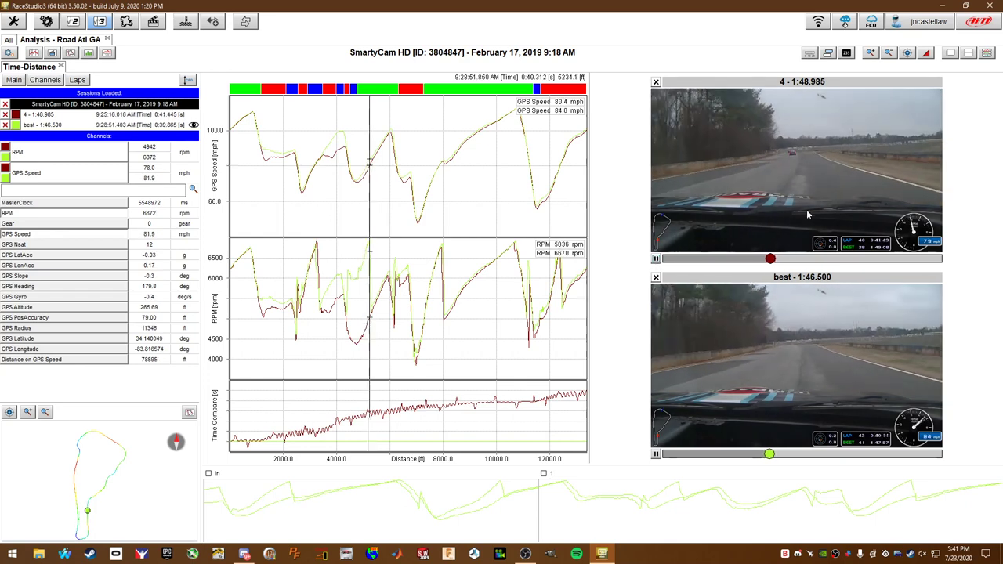
Pause both onboard videos, rewind them to an earlier point, and step slightly forward and back along the lap
{"action": "key", "text": "space"}
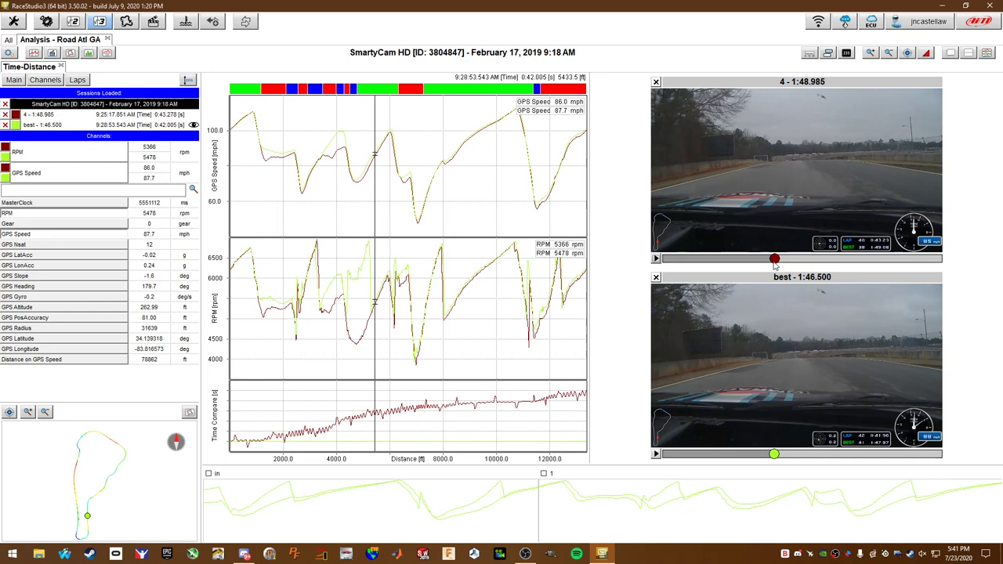
{"action": "mouse_move", "coordinate": [773, 259]}
{"action": "left_mouse_down"}
{"action": "mouse_move", "coordinate": [811, 259]}
{"action": "mouse_move", "coordinate": [708, 265]}
{"action": "mouse_move", "coordinate": [775, 260]}
{"action": "left_mouse_up"}
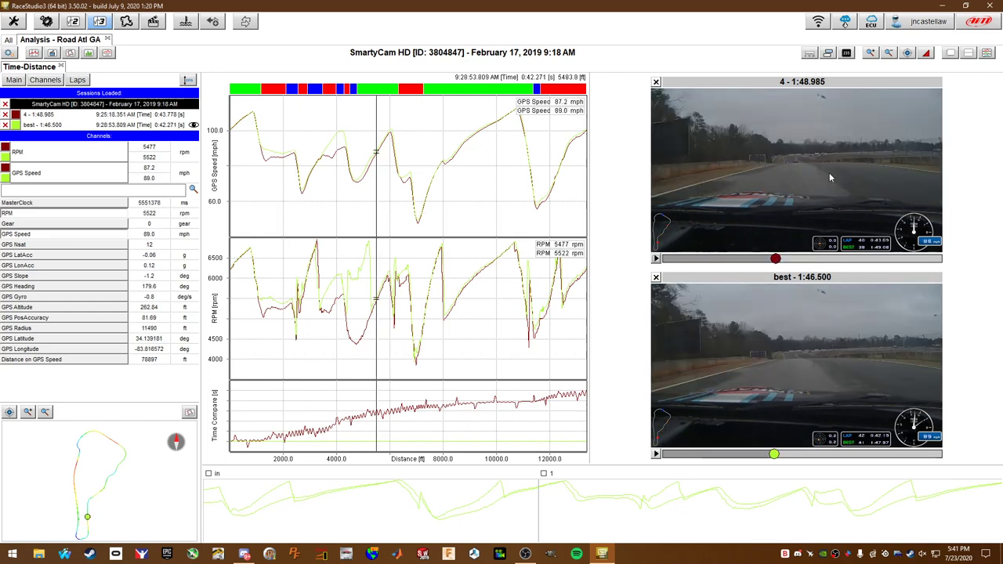
{"action": "left_click", "coordinate": [397, 292]}
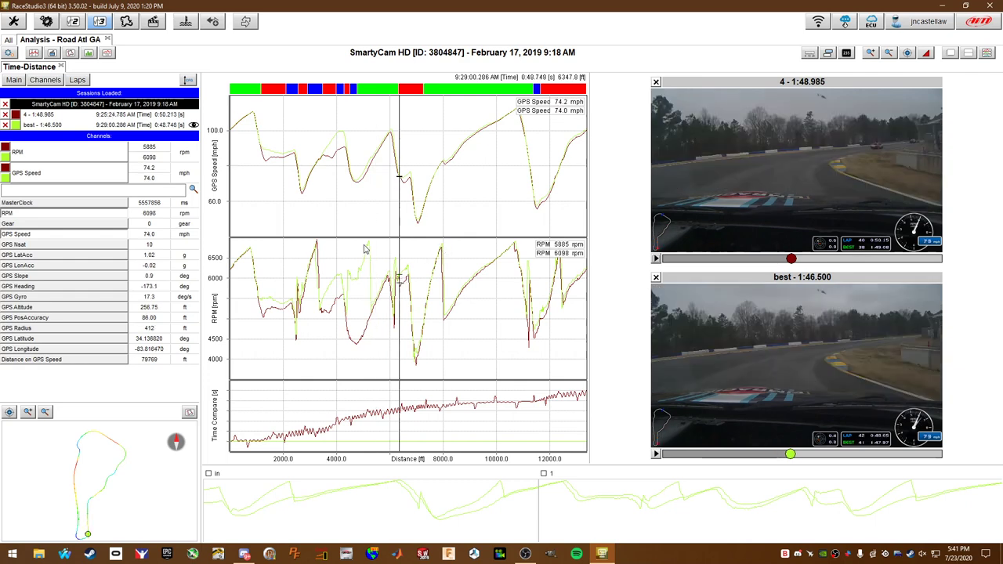
{"action": "left_click", "coordinate": [390, 133]}
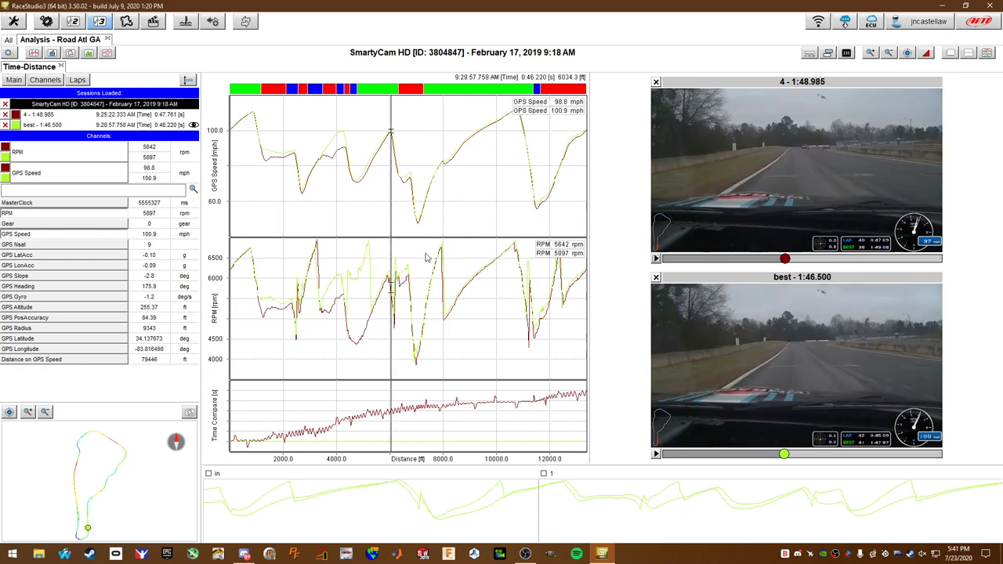